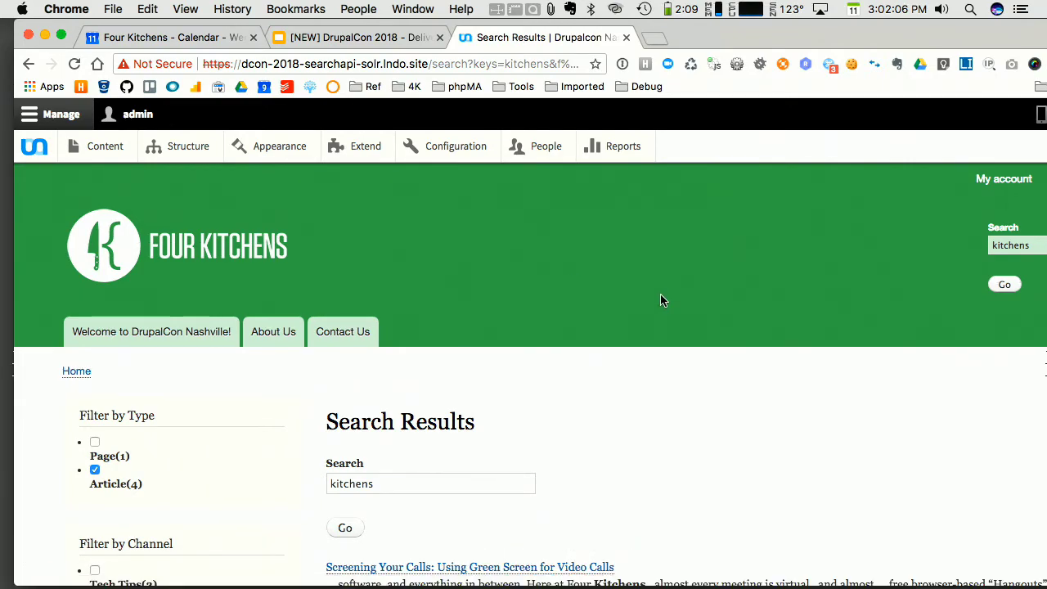
Open the edit form of the Drupal Search index from the Search API configuration.
scroll(662, 300, down, 4)
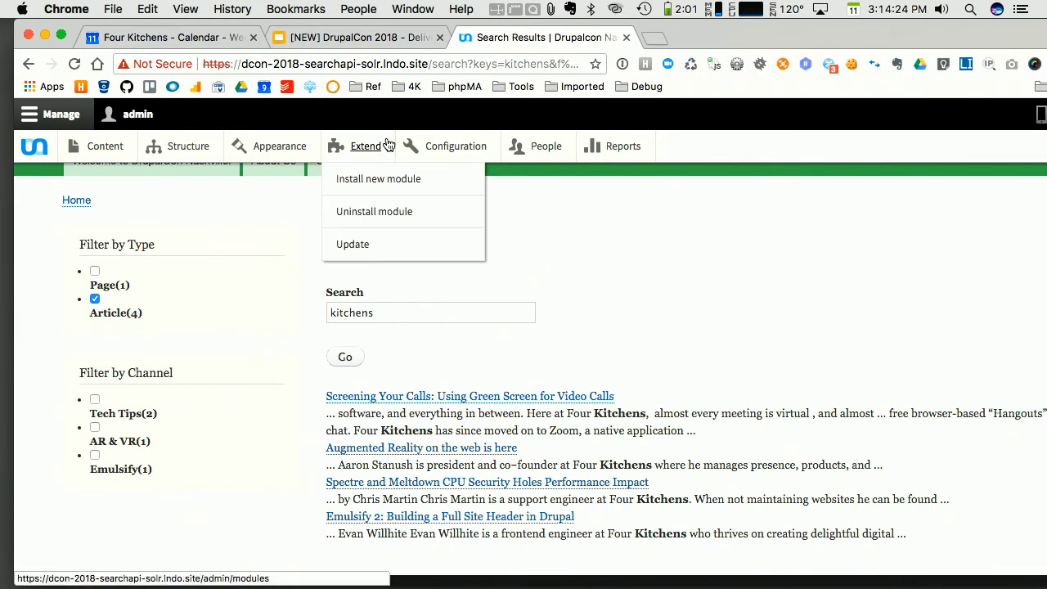
mouse_move(451, 148)
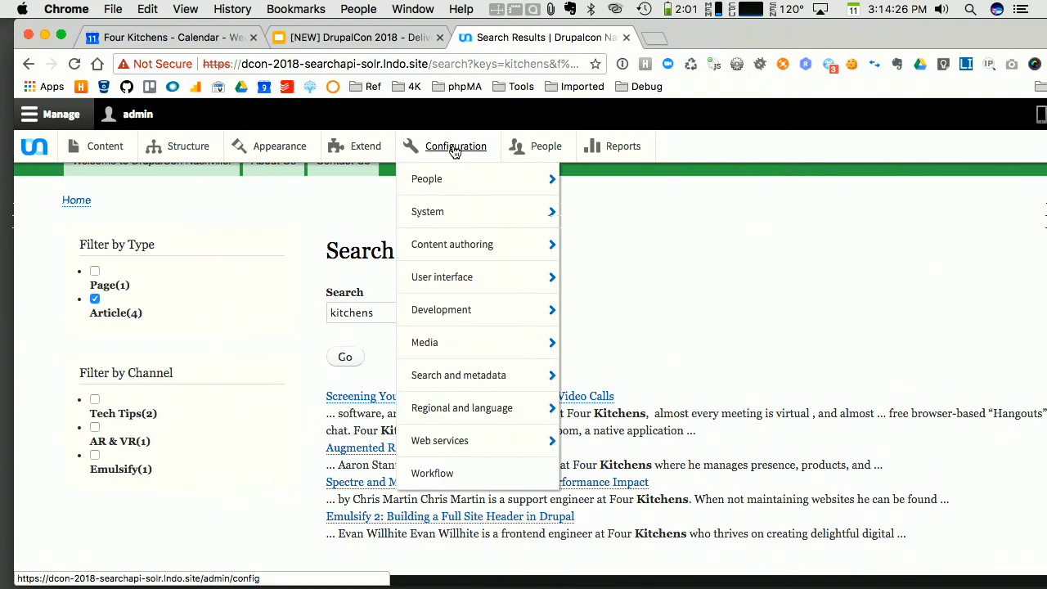
mouse_move(462, 385)
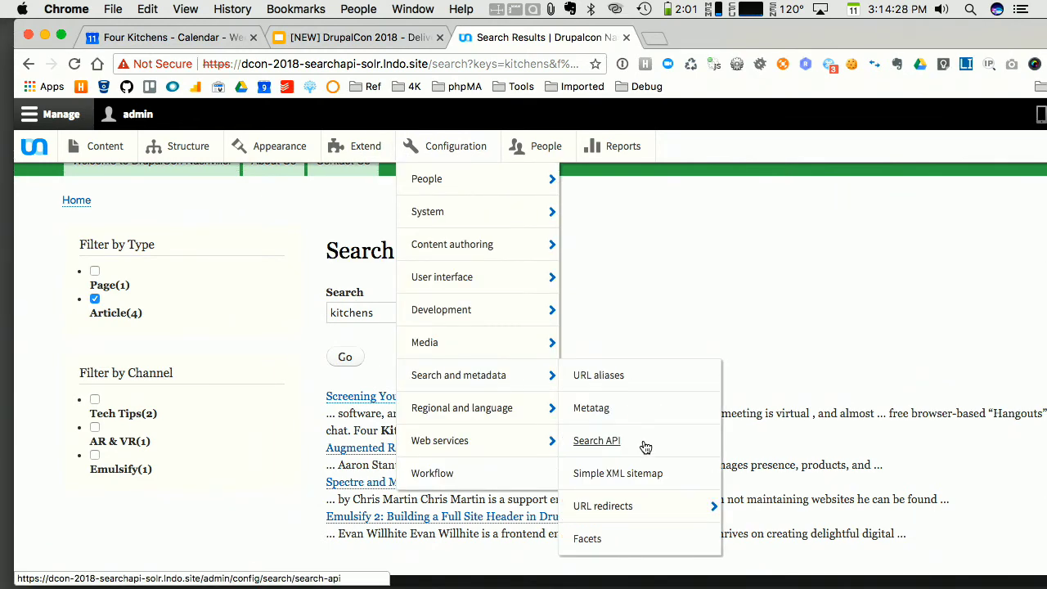
click(619, 449)
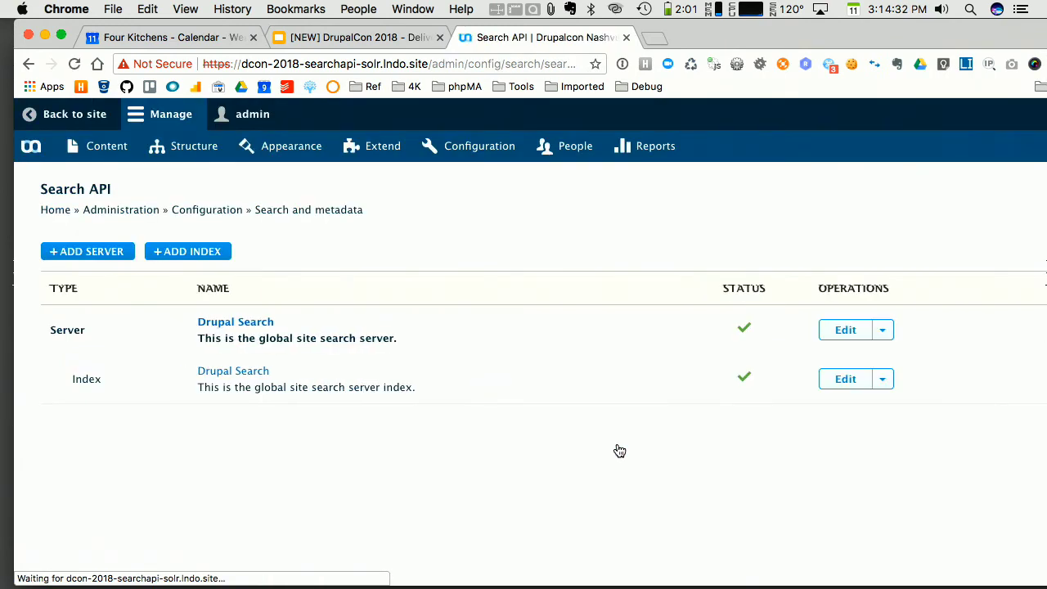
click(849, 381)
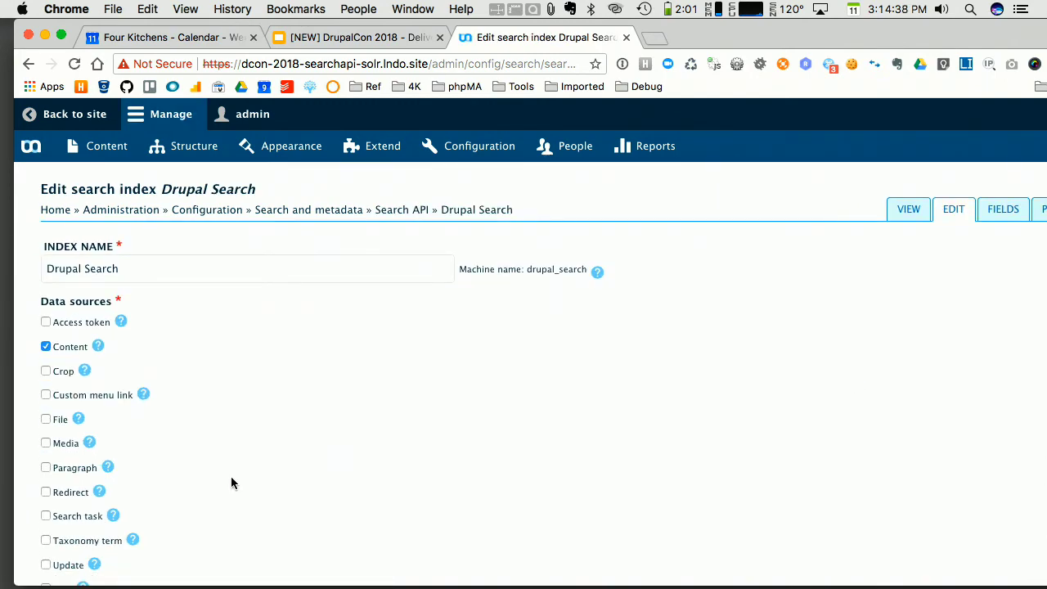
Expand the index's Content datasource configuration and review its data sources, bundle and language settings, and the default tracker.
scroll(231, 483, down, 10)
scroll(230, 483, up, 2)
scroll(121, 281, up, 1)
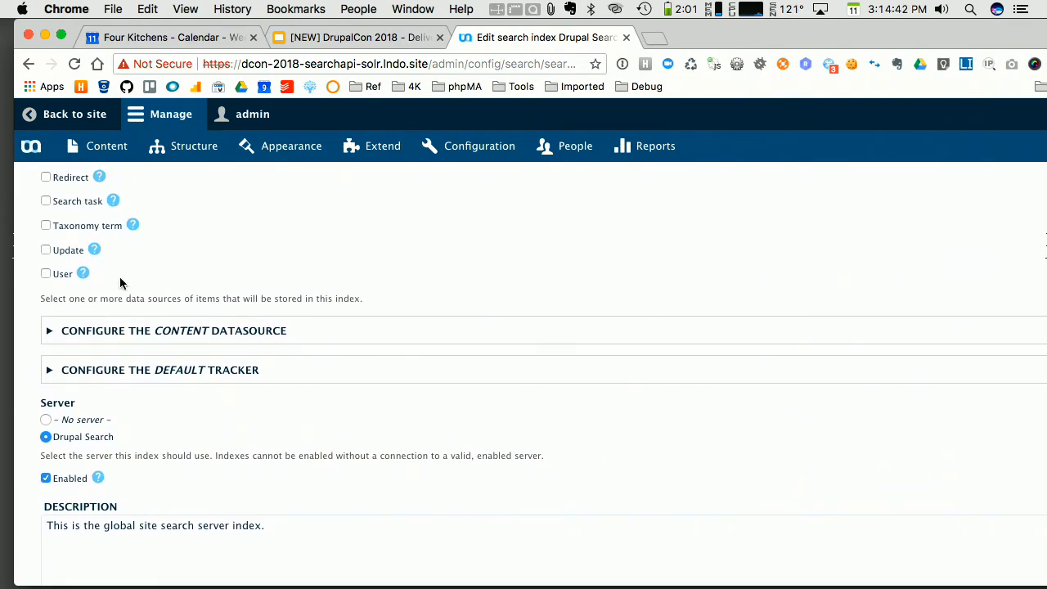
click(130, 349)
scroll(164, 407, down, 8)
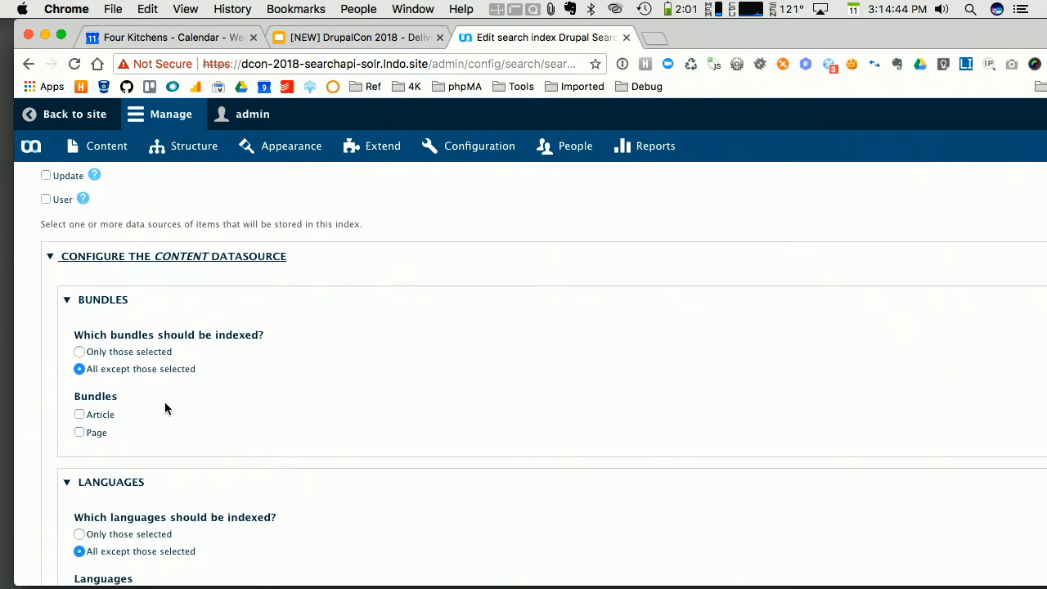
scroll(164, 408, down, 1)
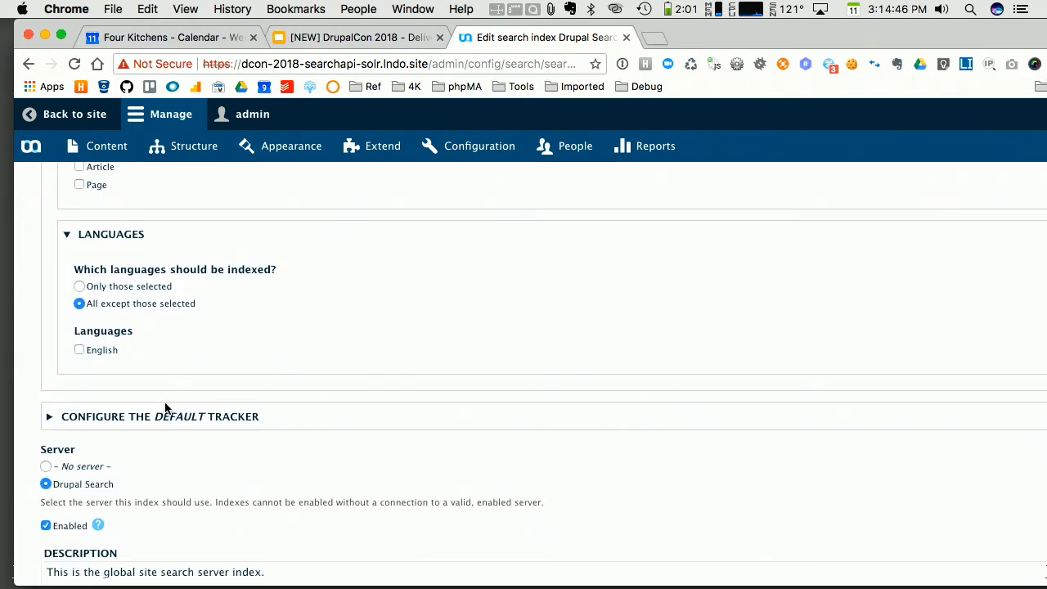
click(165, 408)
click(166, 407)
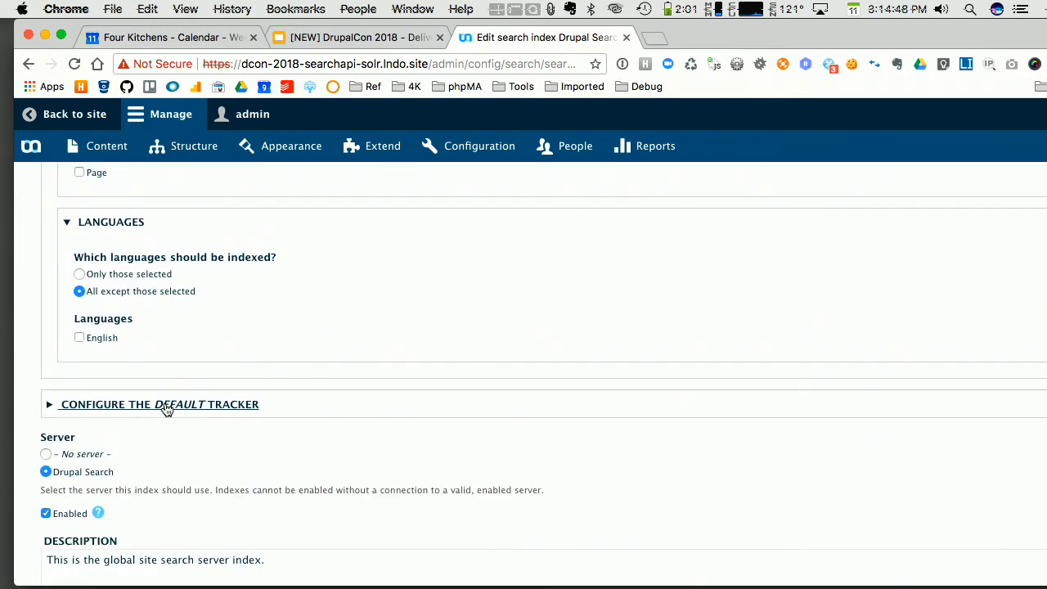
scroll(166, 409, down, 1)
scroll(164, 403, up, 8)
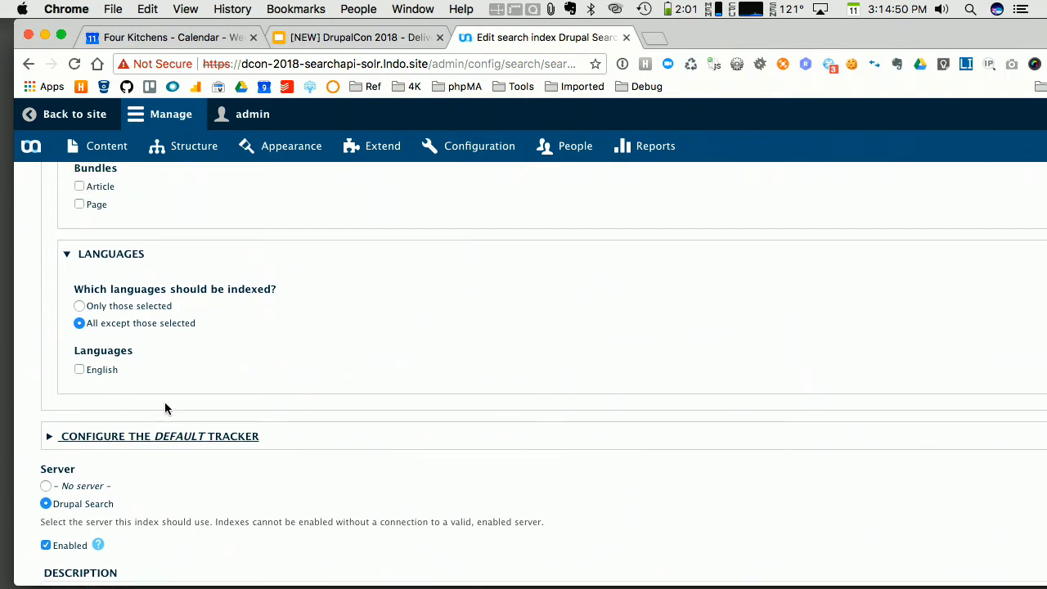
scroll(166, 408, up, 5)
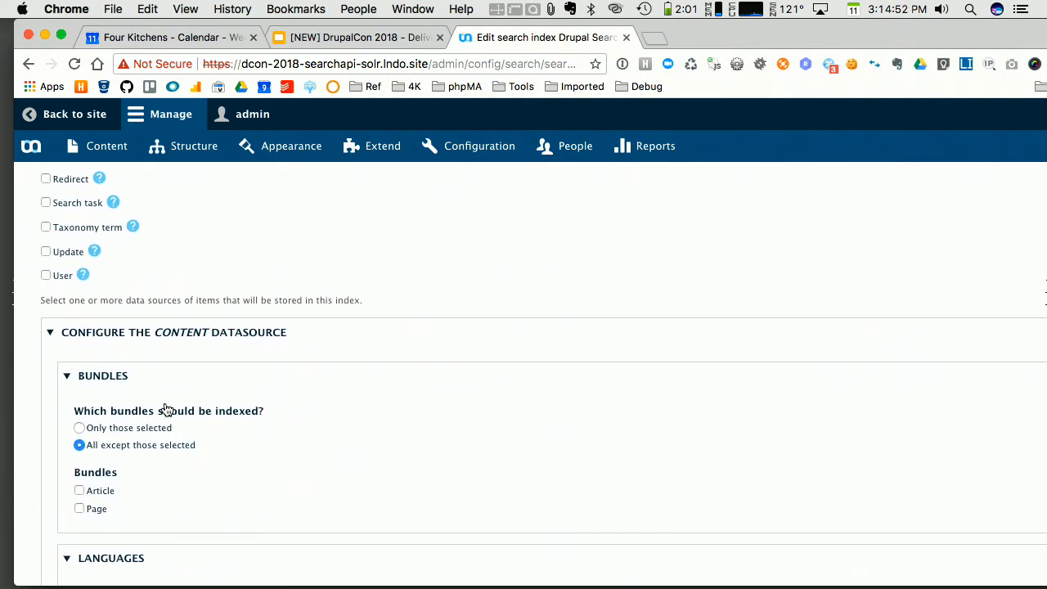
scroll(164, 408, up, 3)
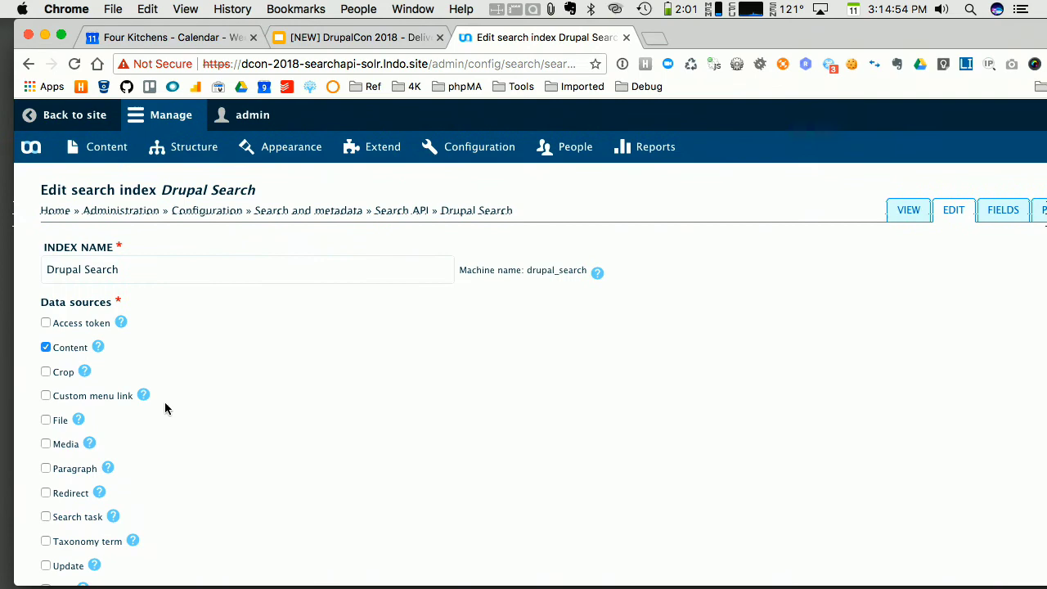
Return to the Search API overview and open the edit form of the Drupal Search server.
mouse_move(463, 150)
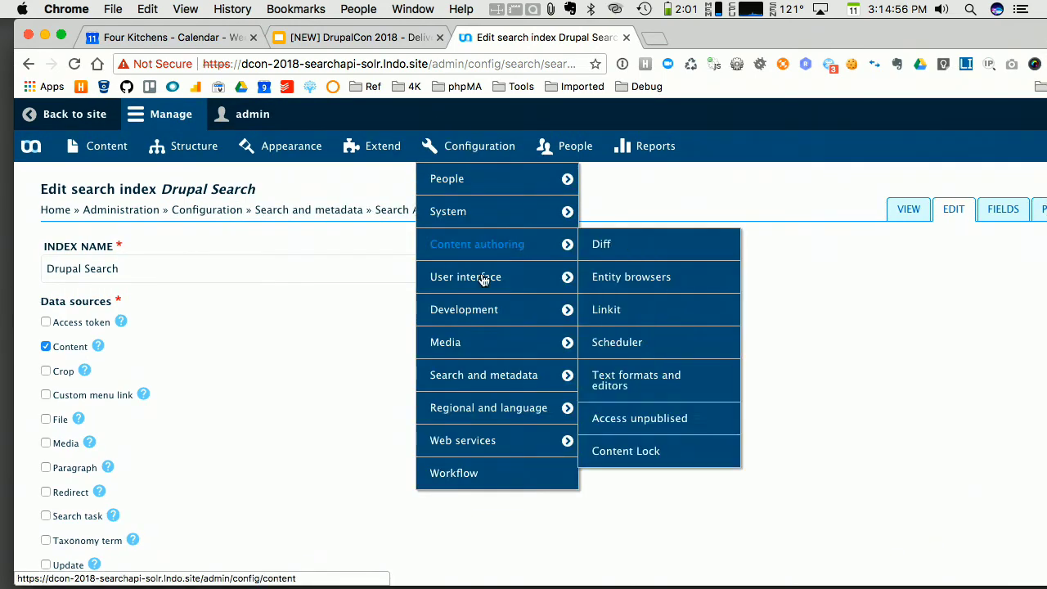
mouse_move(486, 409)
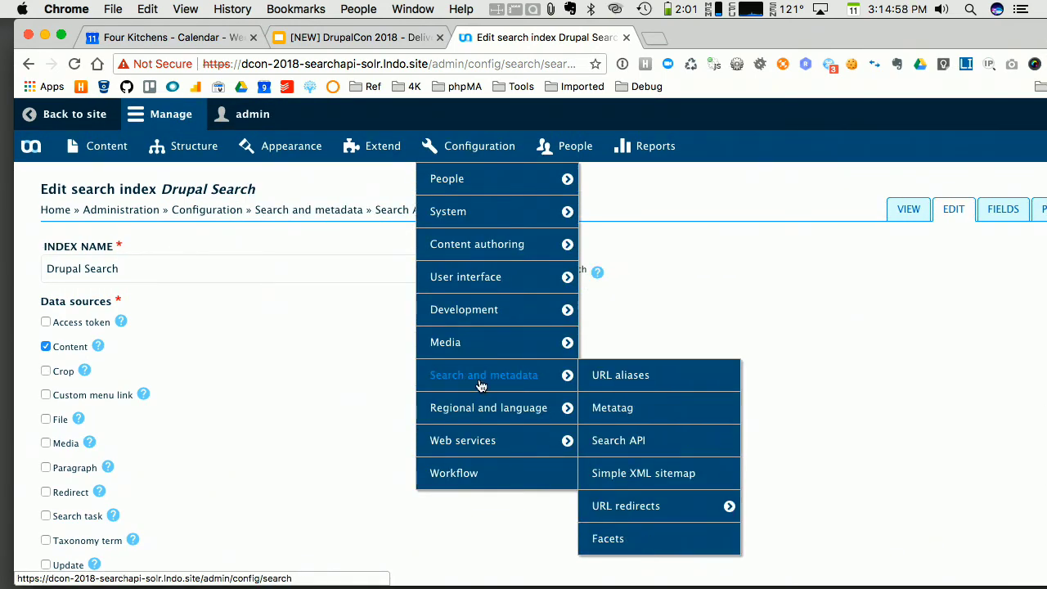
mouse_move(530, 370)
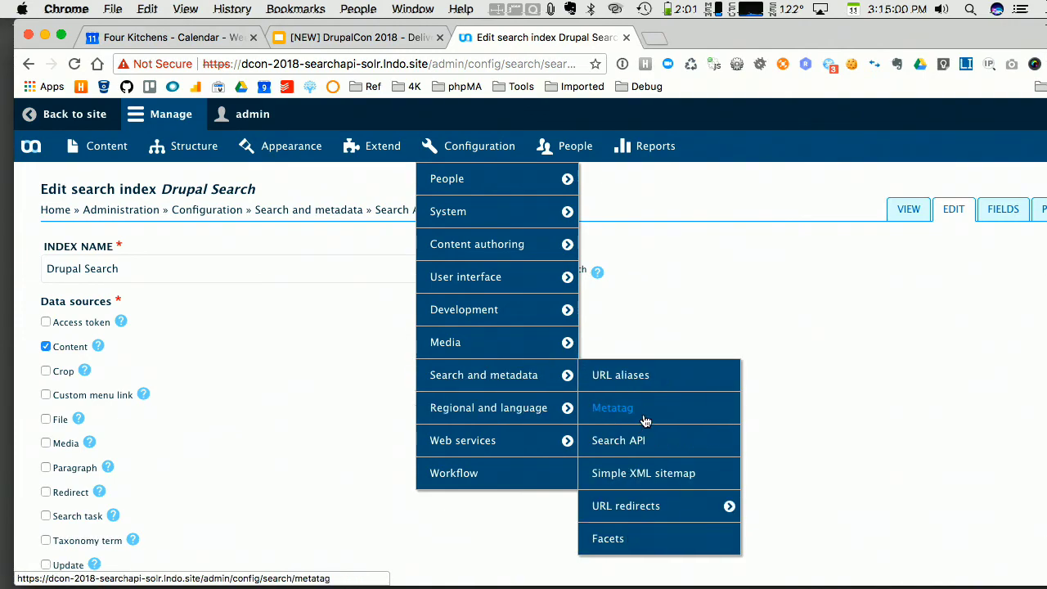
click(630, 440)
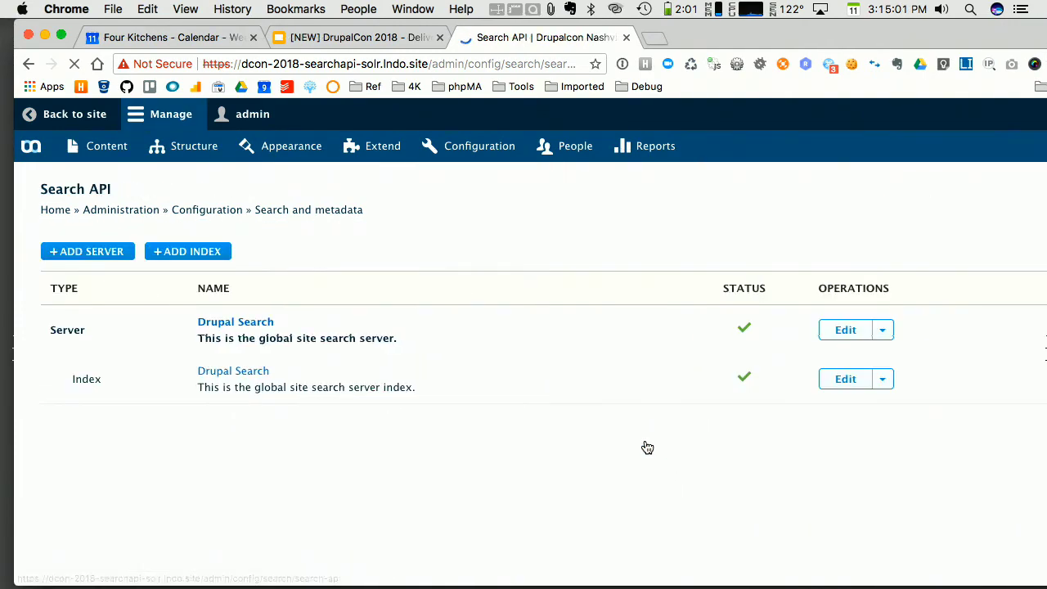
click(848, 335)
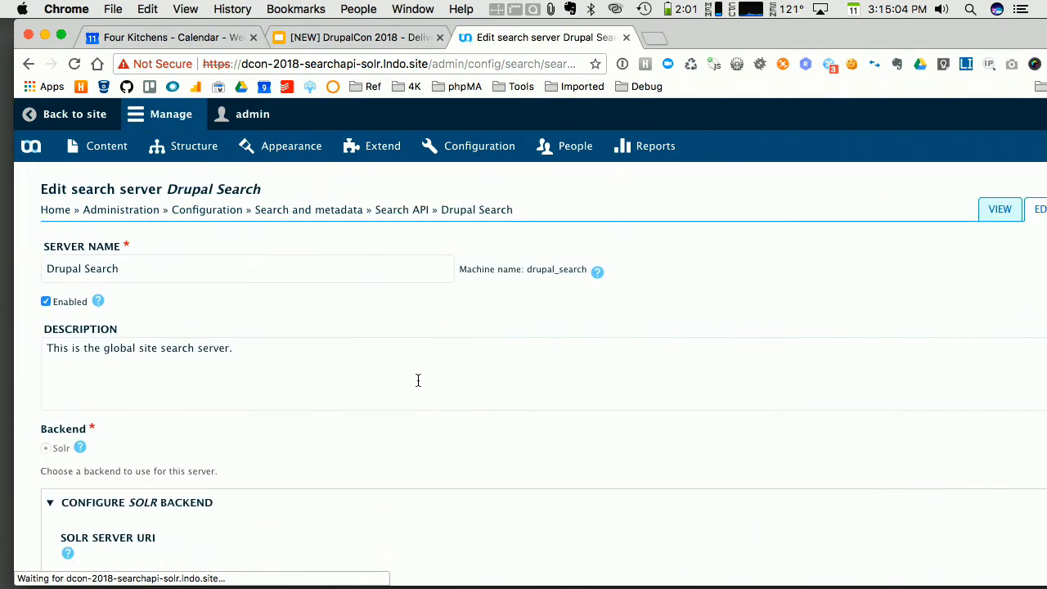
Examine the server's Solr backend settings, including connector, host, port, path, core, timeouts, workarounds, advanced and multi-site options.
scroll(418, 379, down, 10)
scroll(417, 387, down, 10)
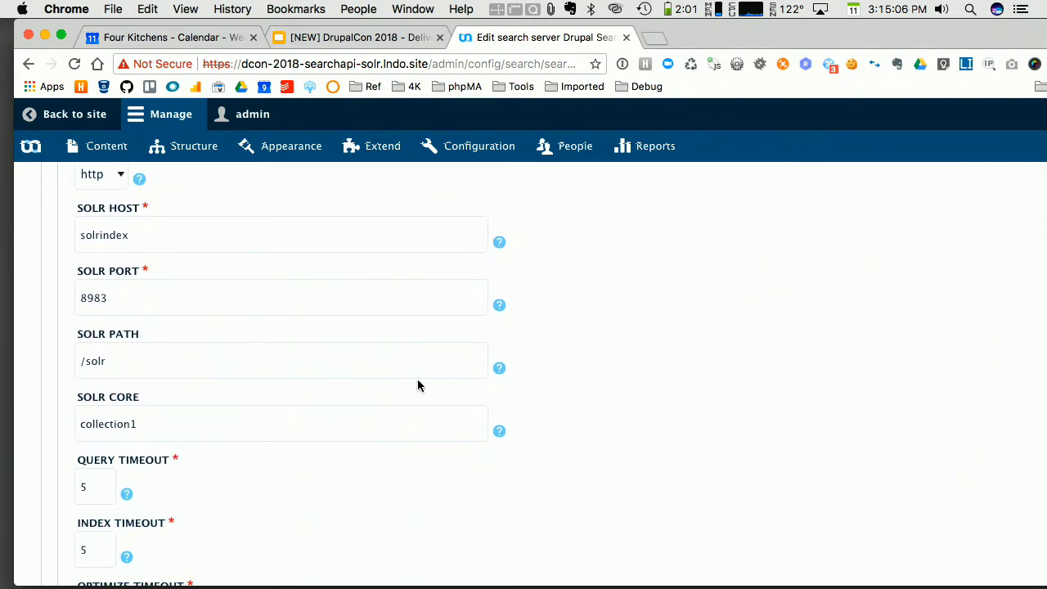
scroll(417, 387, up, 5)
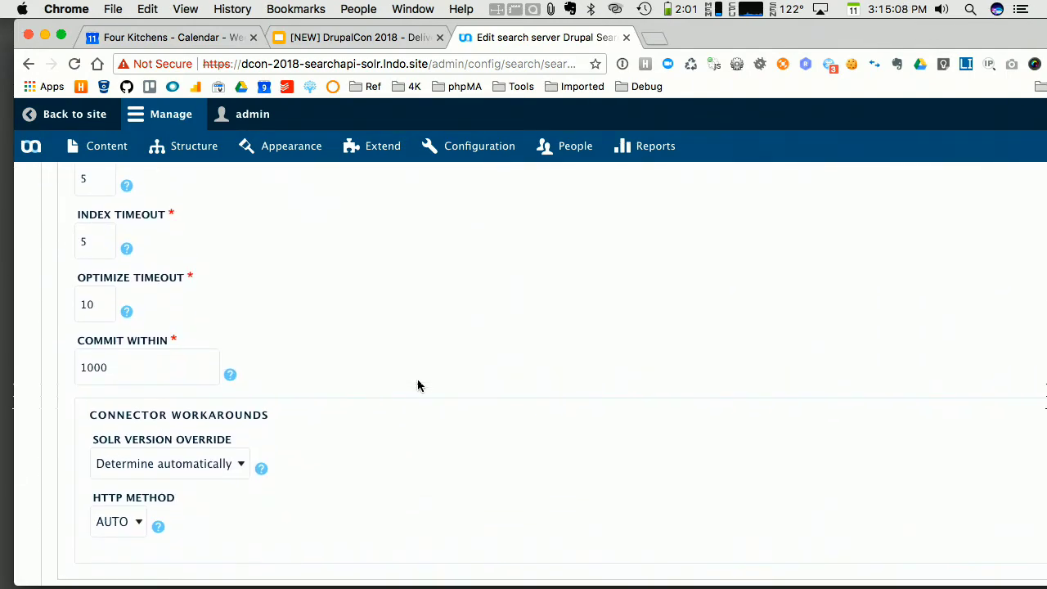
scroll(418, 386, up, 8)
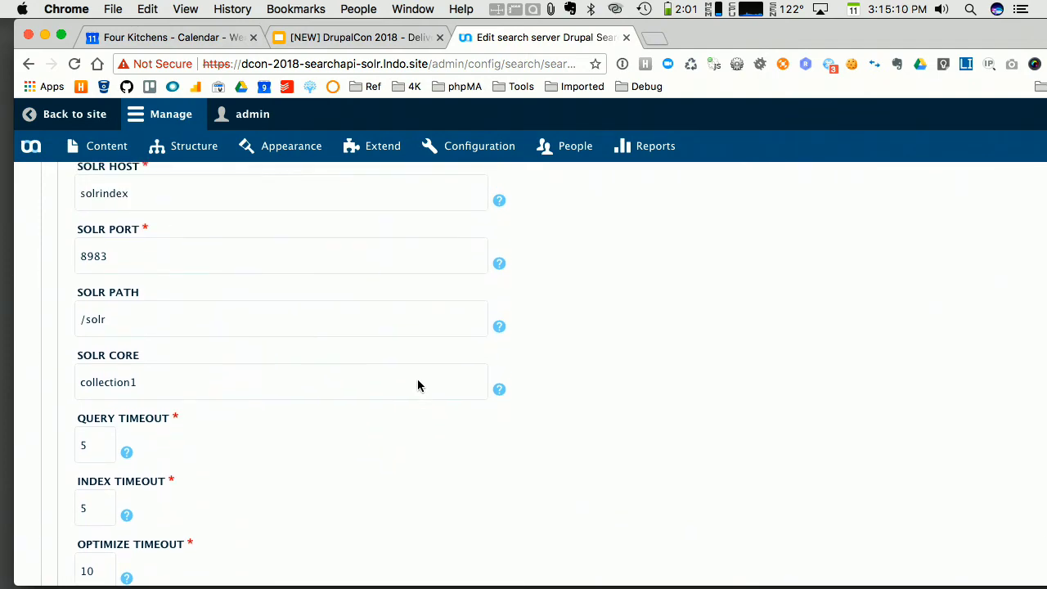
scroll(418, 380, up, 4)
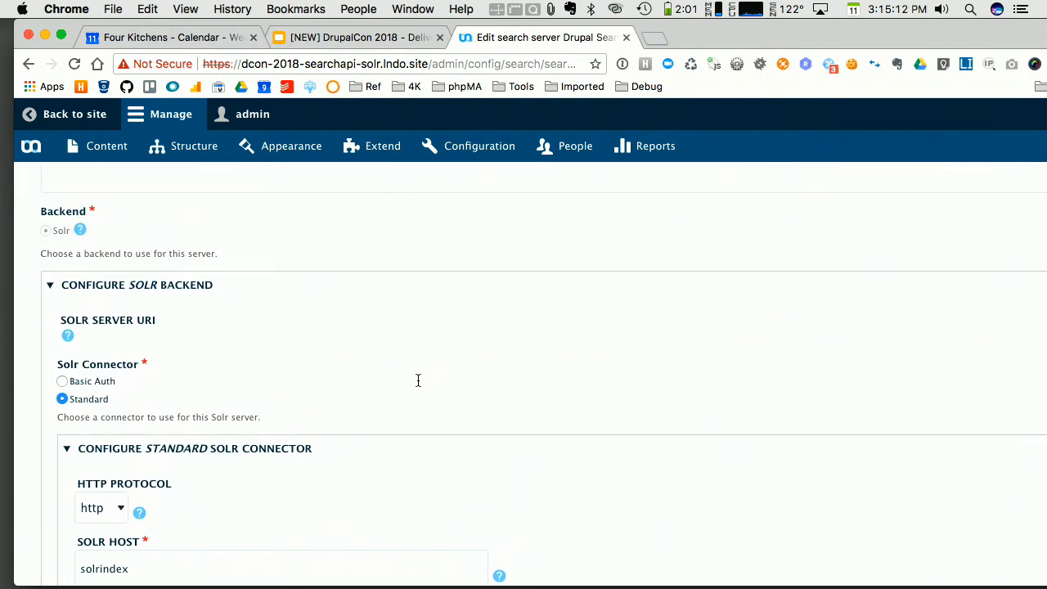
scroll(417, 383, down, 12)
scroll(417, 386, down, 6)
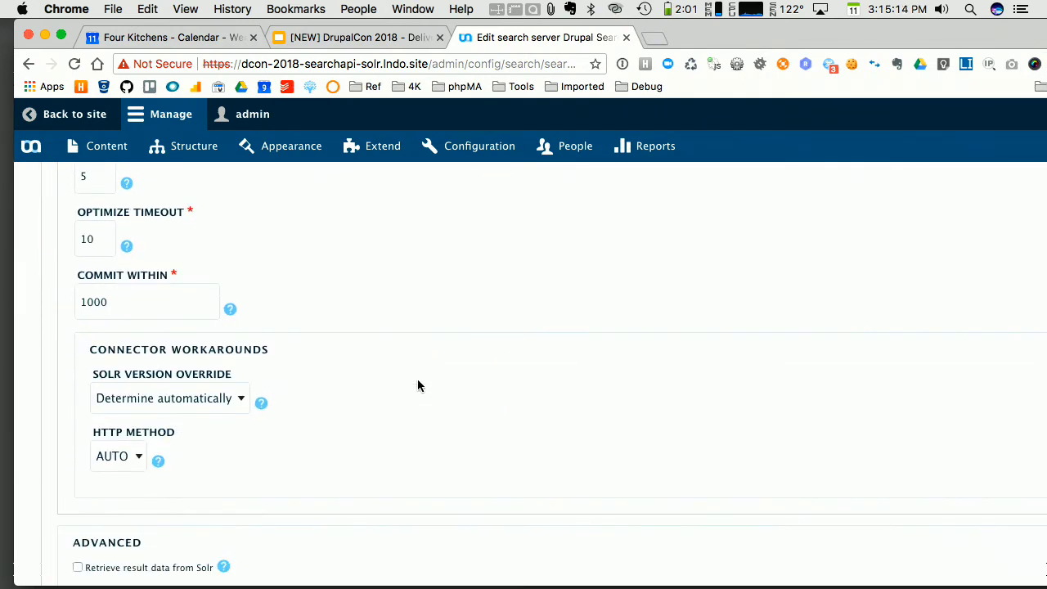
scroll(417, 385, down, 3)
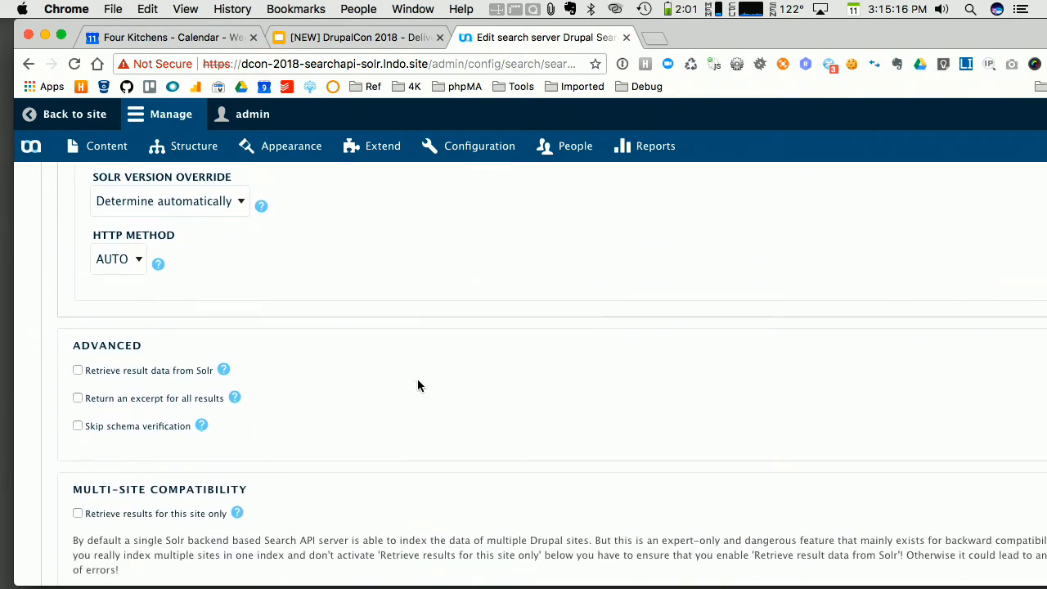
scroll(417, 385, down, 1)
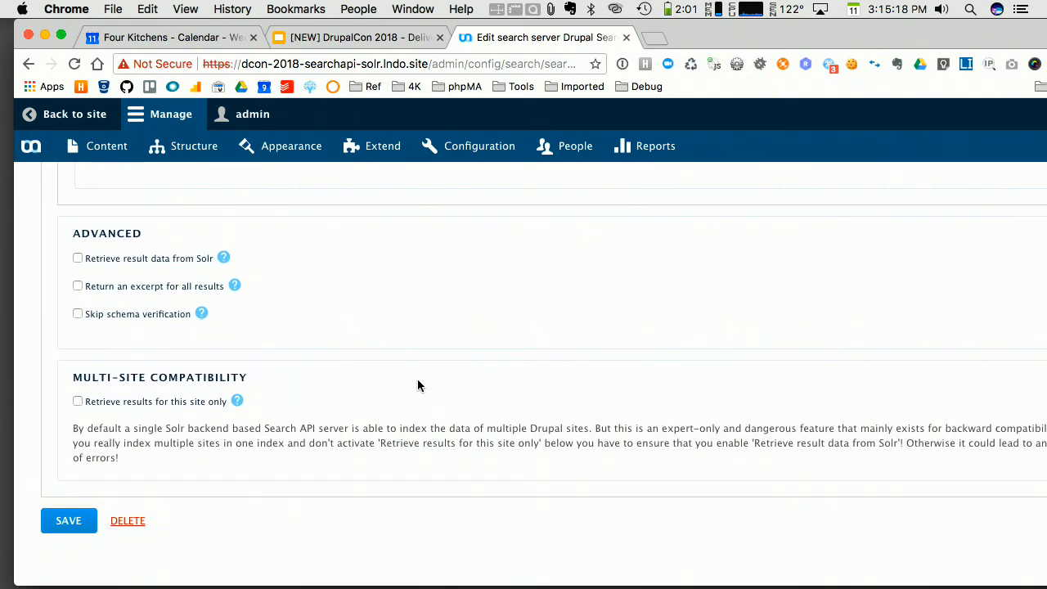
scroll(417, 385, down, 1)
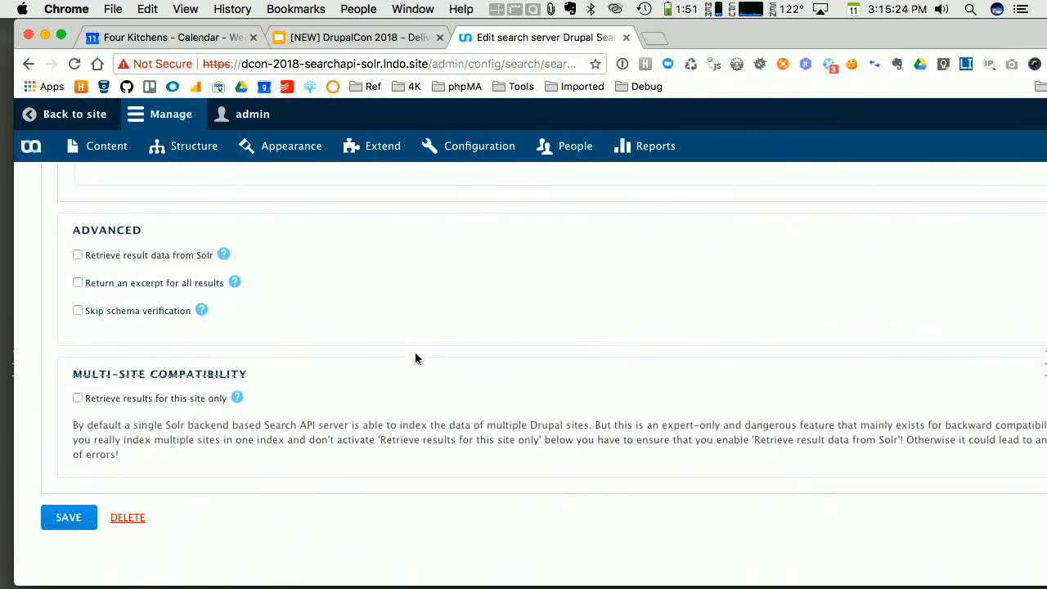
Go back to the Search API overview and reopen the Drupal Search index for editing.
mouse_move(474, 146)
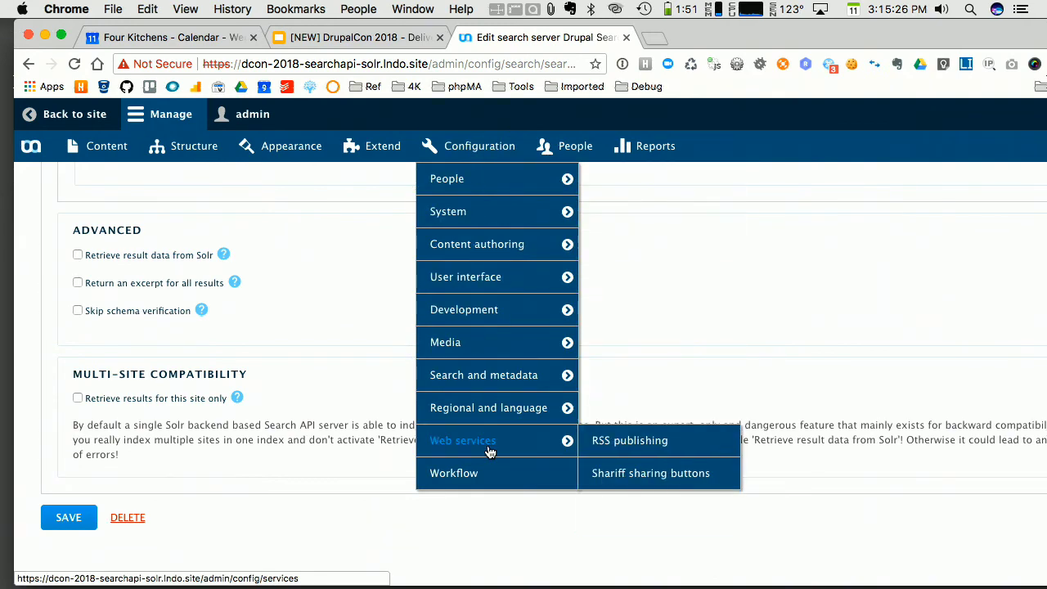
mouse_move(480, 375)
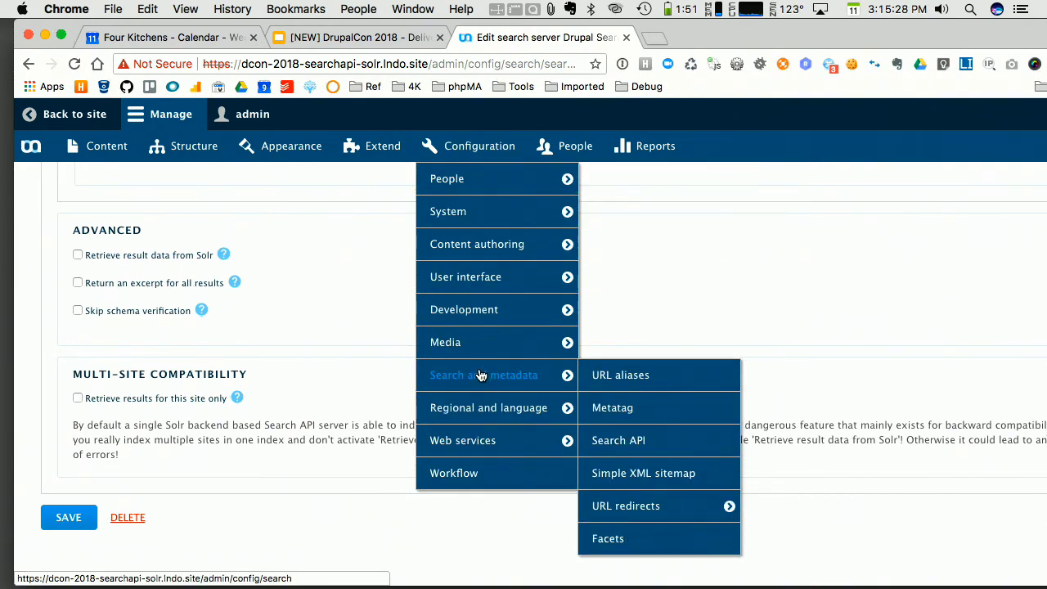
click(621, 442)
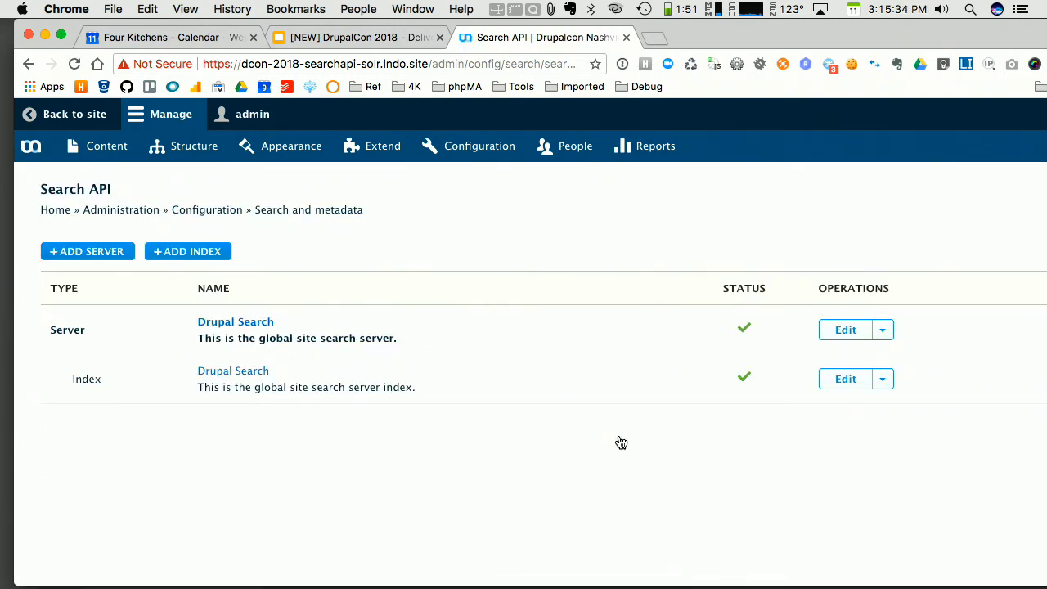
click(847, 381)
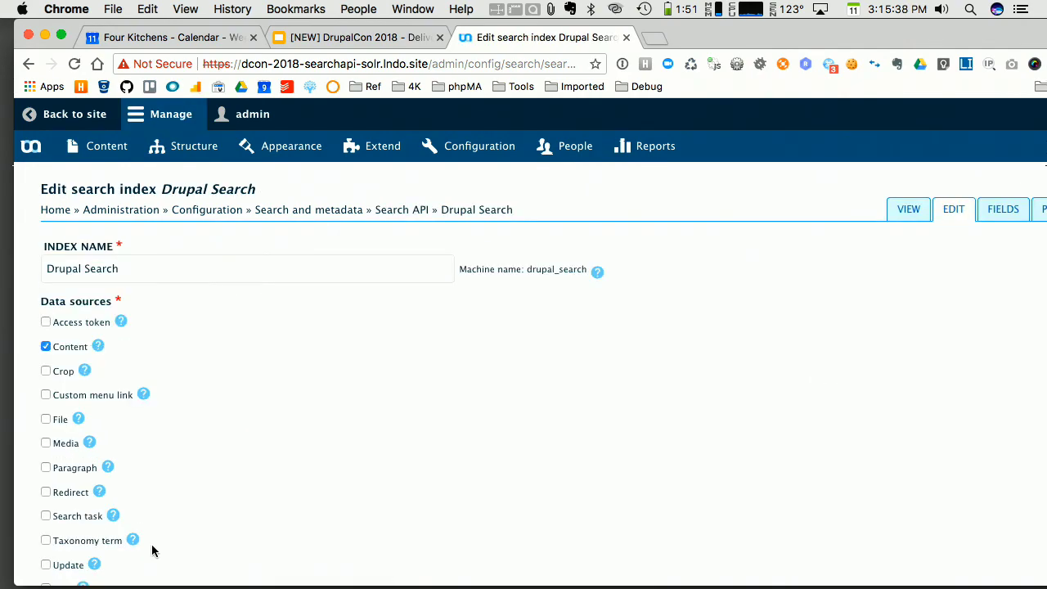
Expand the index options and review the read-only, immediate indexing and cron batch size settings.
scroll(179, 530, down, 5)
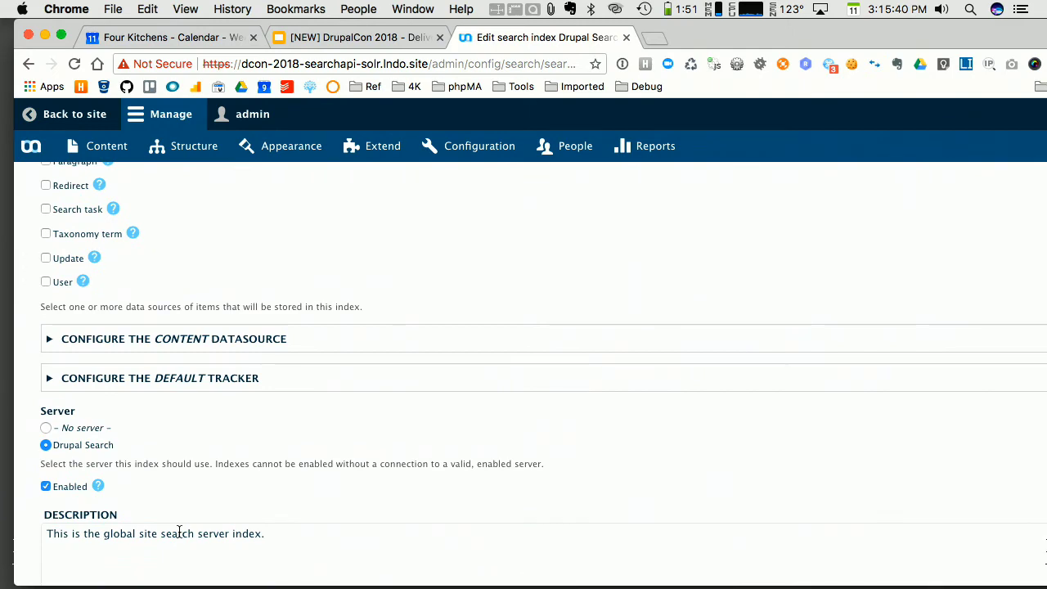
scroll(179, 532, down, 3)
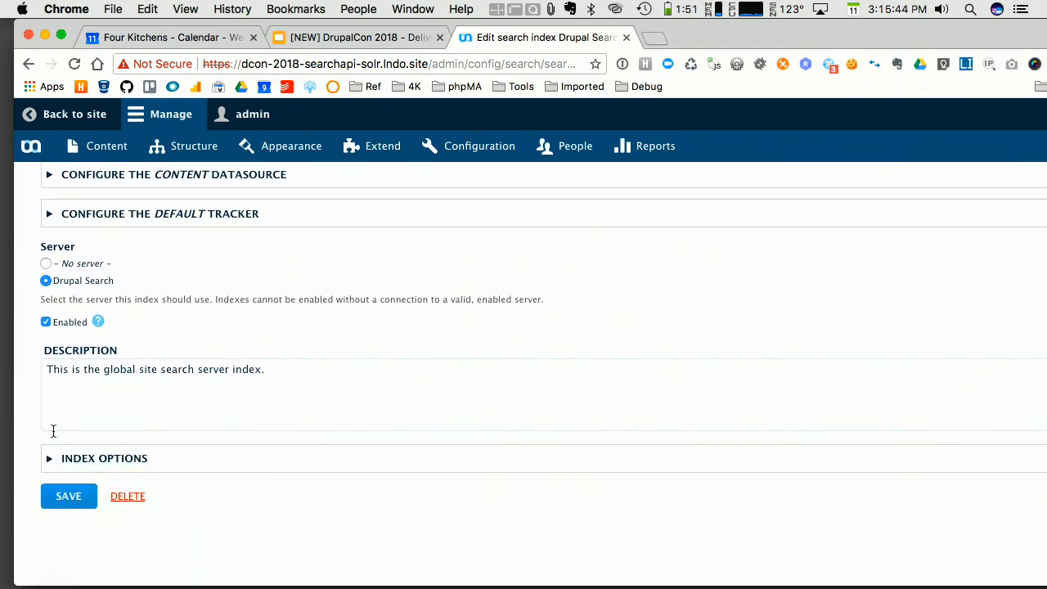
click(84, 459)
scroll(177, 477, down, 1)
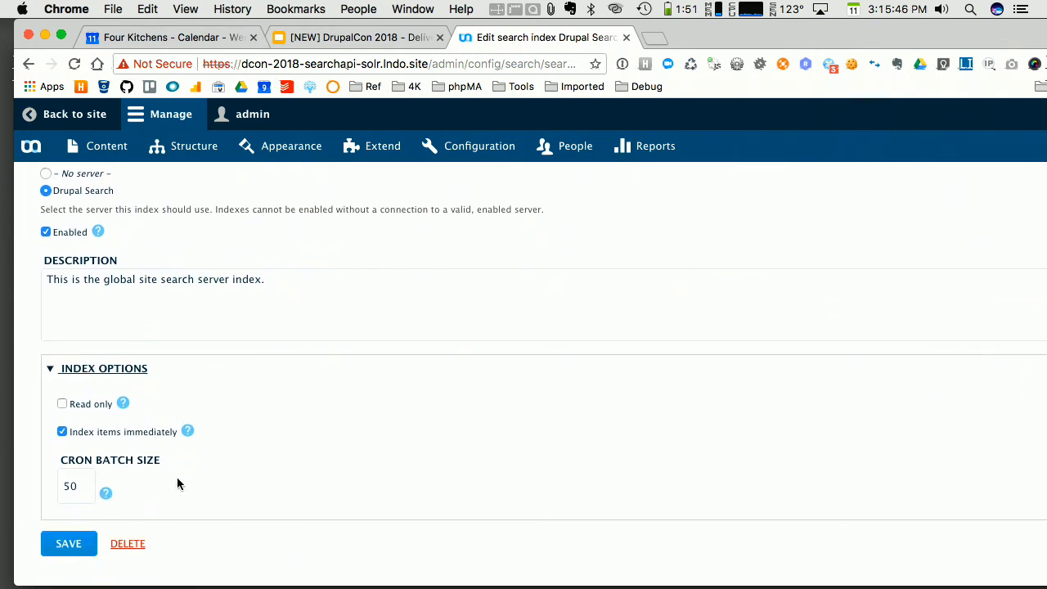
scroll(177, 483, up, 4)
scroll(176, 477, up, 5)
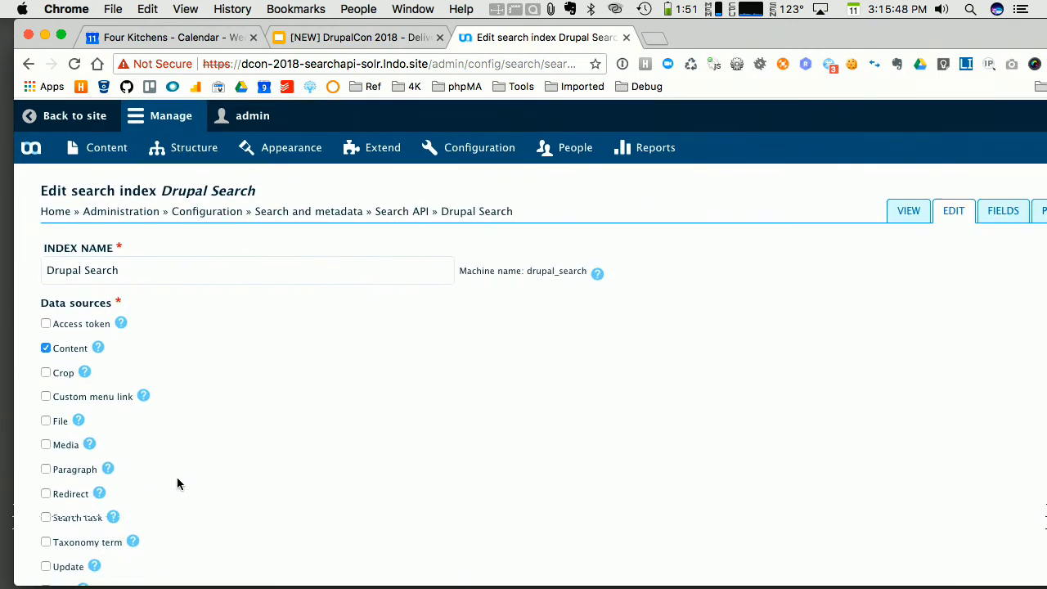
Open the field management page of the Drupal Search index and review the fields under Content.
mouse_move(196, 146)
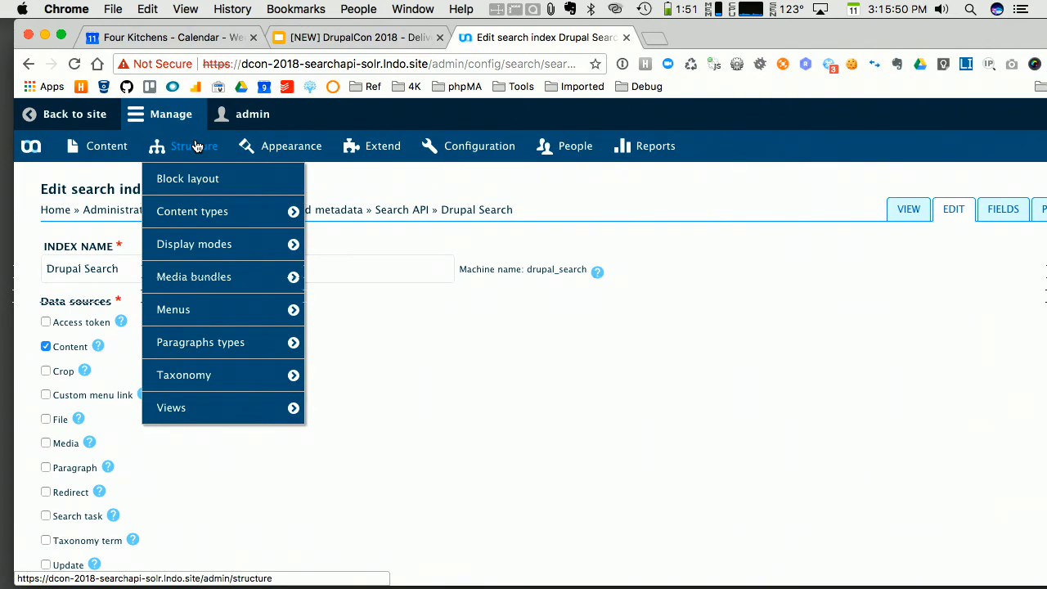
click(1000, 211)
scroll(612, 521, down, 5)
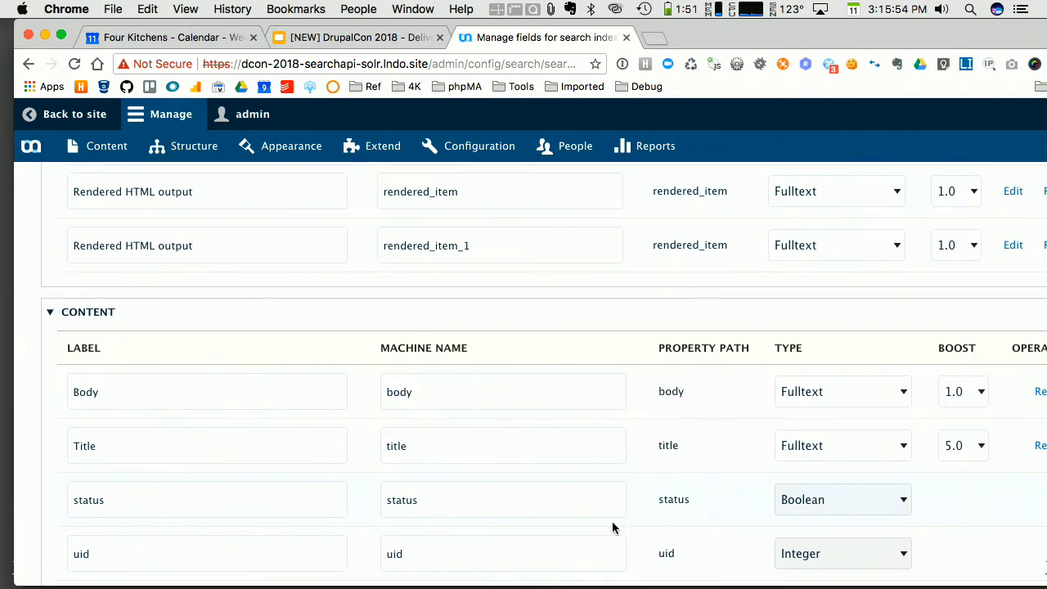
Review the data types and boost values of the indexed Body, Title and other Content fields.
scroll(612, 521, down, 1)
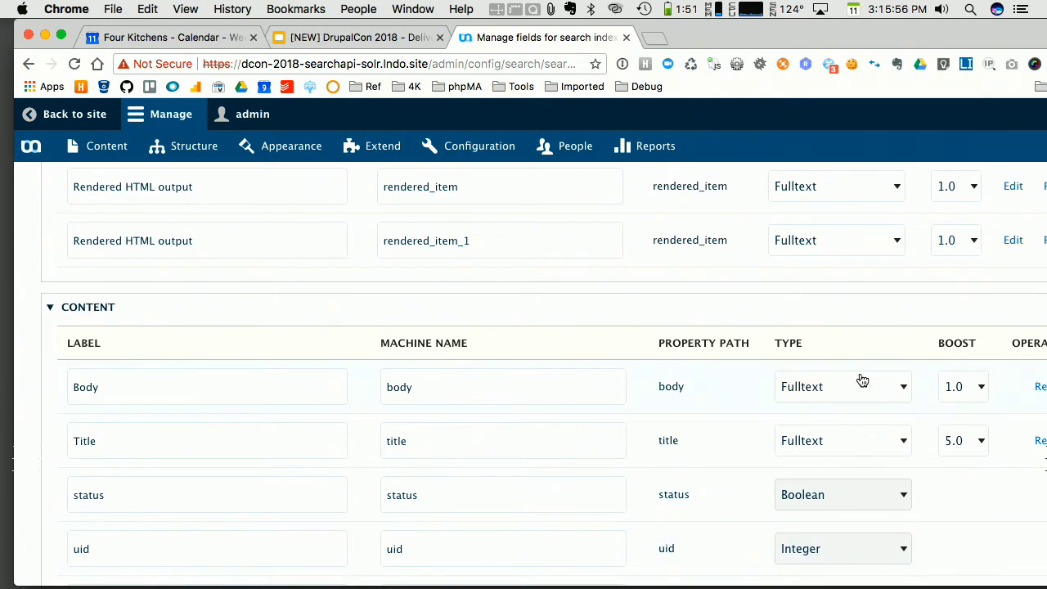
scroll(860, 377, up, 1)
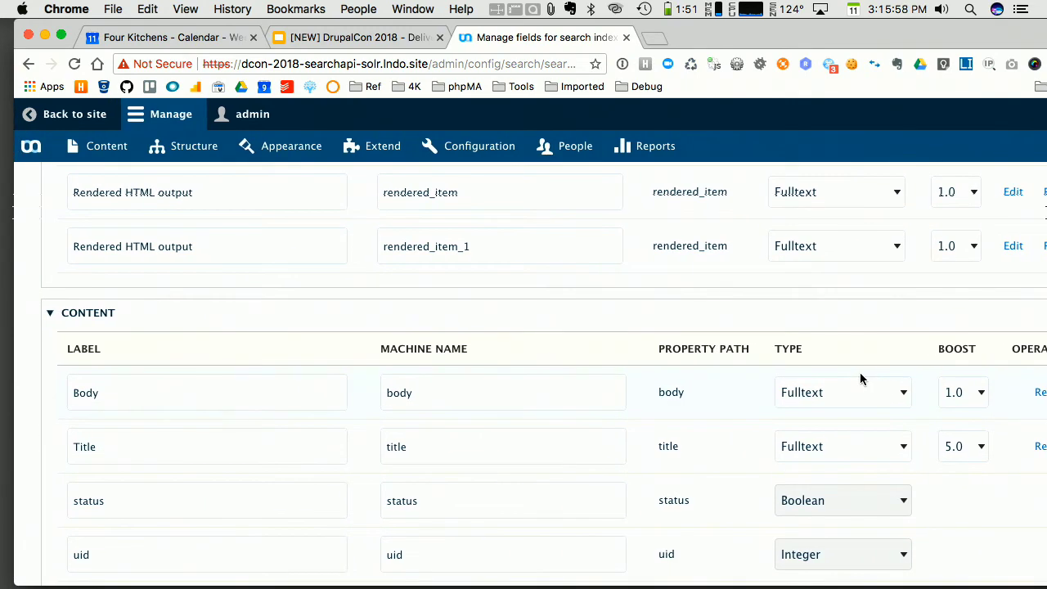
scroll(861, 374, down, 5)
scroll(860, 378, up, 10)
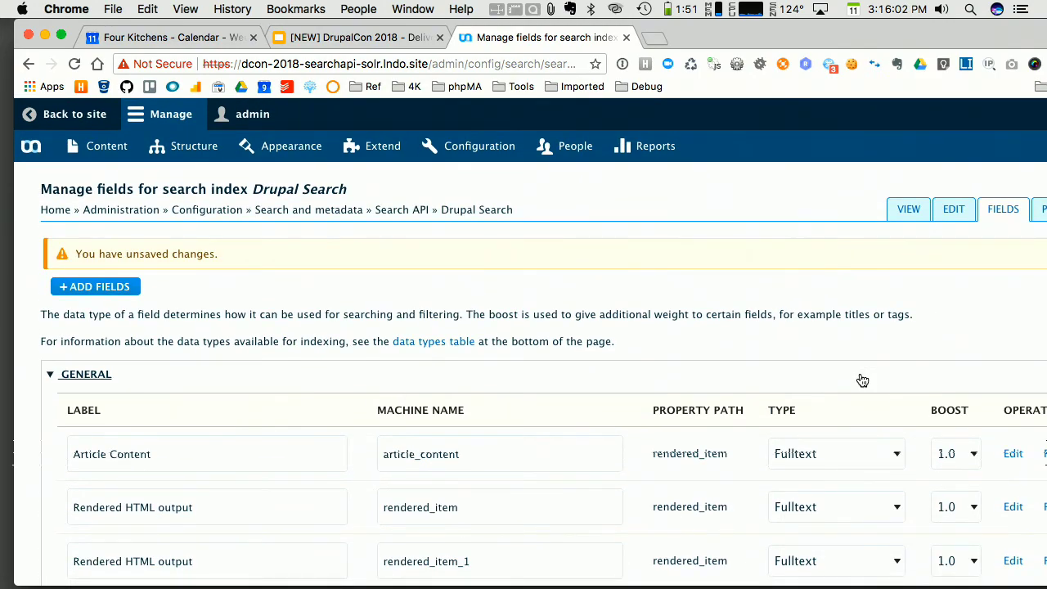
Reopen the Drupal Search index for editing and expand the default tracker configuration to review its indexing order and the assigned server.
click(963, 210)
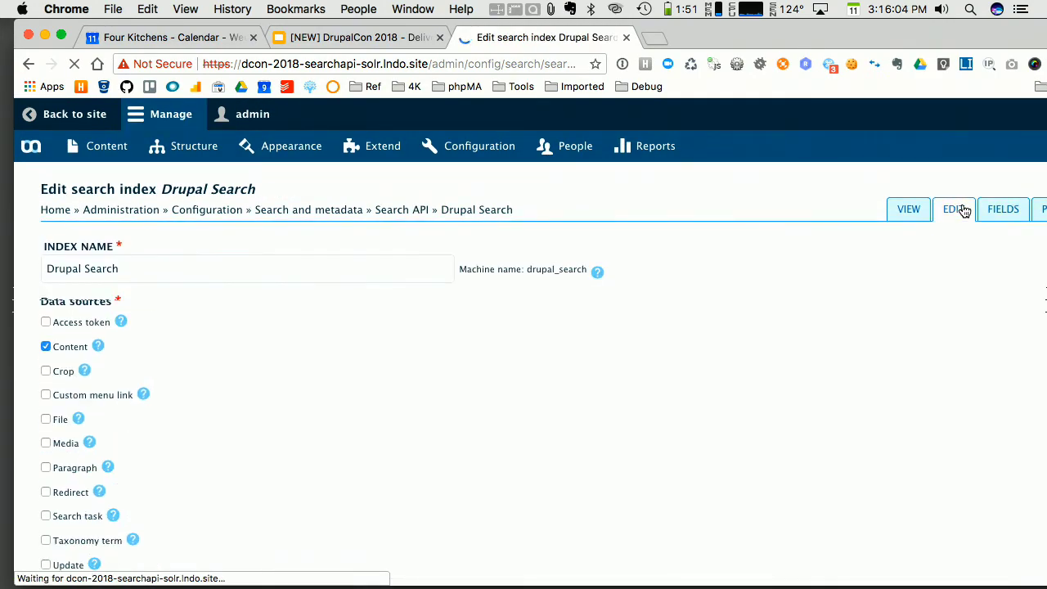
scroll(213, 483, down, 4)
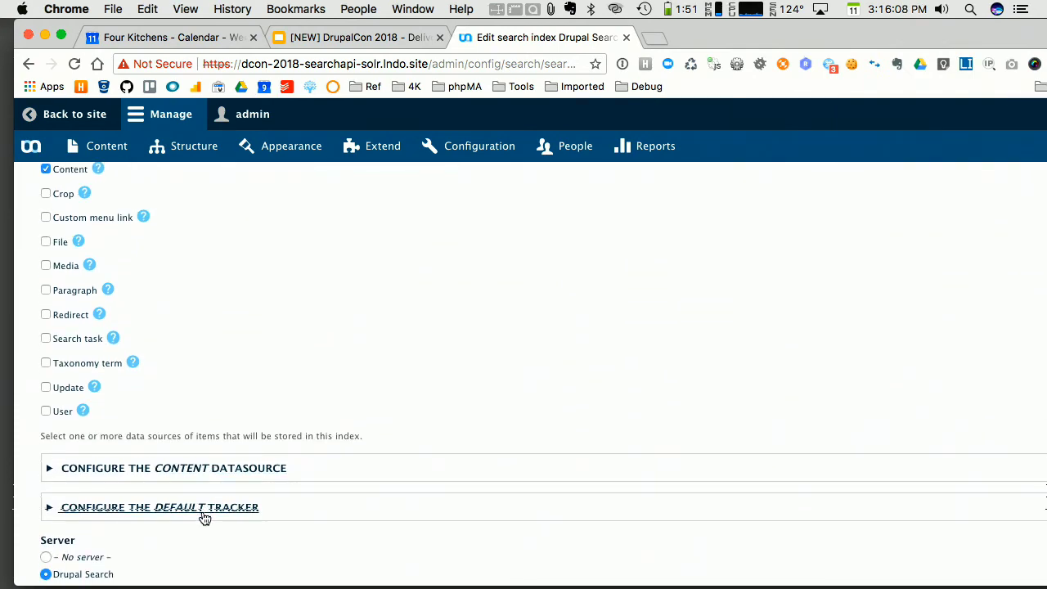
click(207, 509)
scroll(208, 513, down, 2)
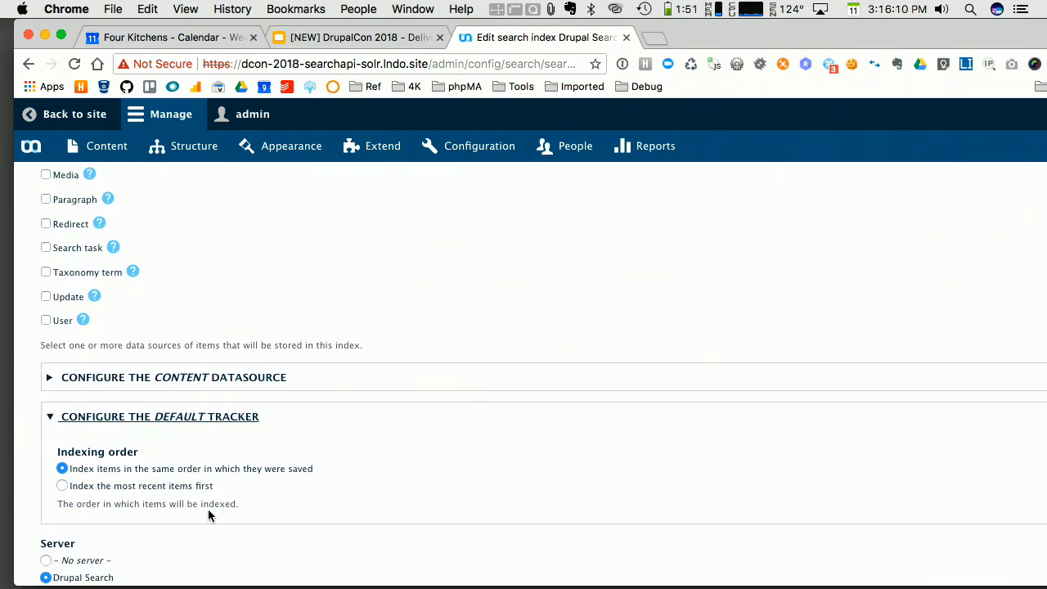
scroll(208, 509, down, 3)
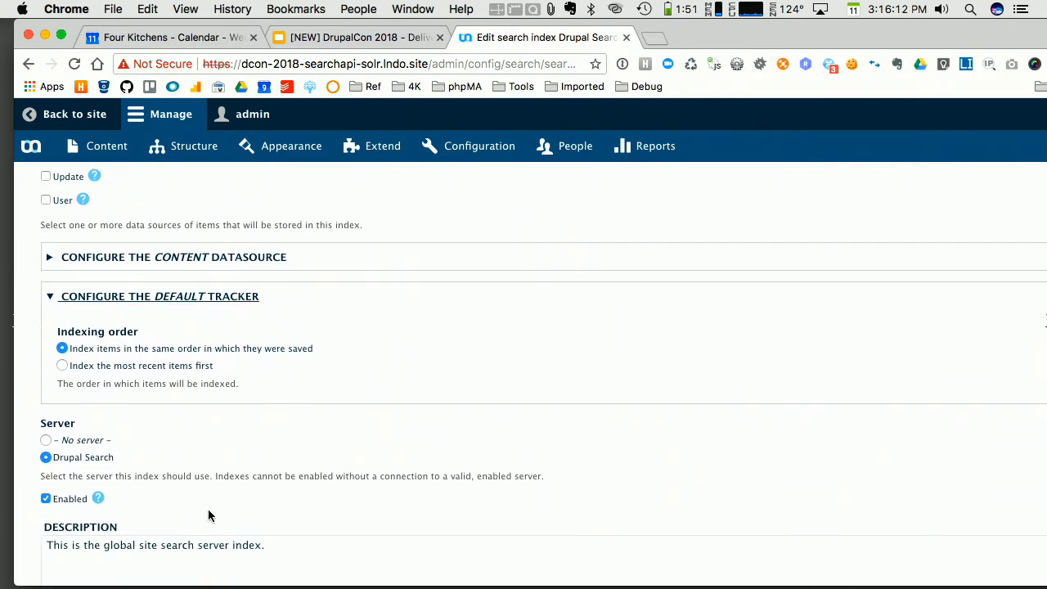
scroll(209, 512, down, 2)
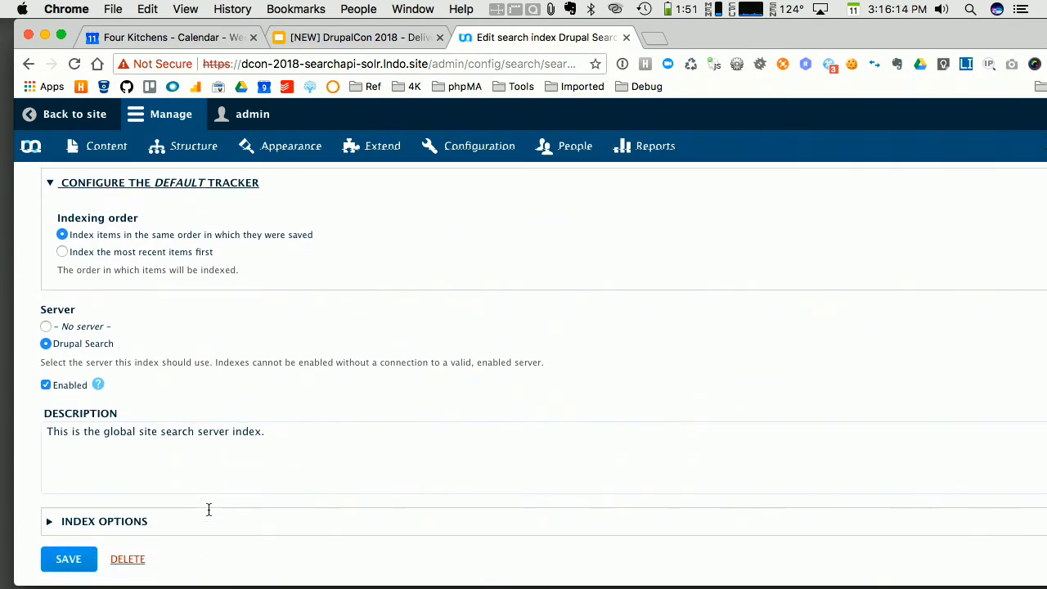
Expand the index options and check the read-only, immediate indexing and cron batch size settings again.
scroll(208, 510, down, 2)
click(105, 458)
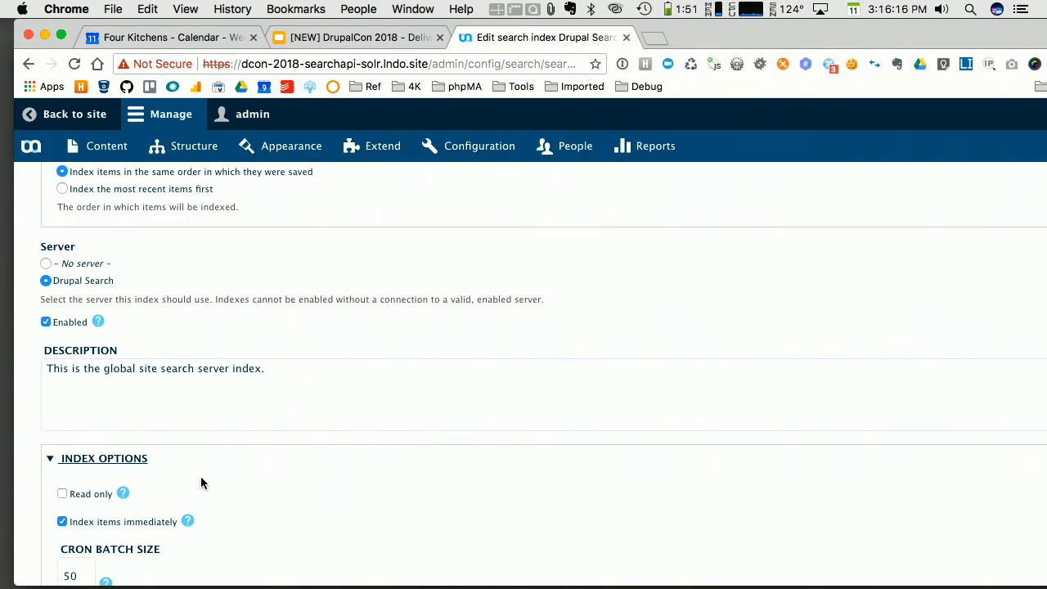
scroll(204, 482, down, 1)
scroll(203, 483, up, 8)
scroll(202, 481, up, 6)
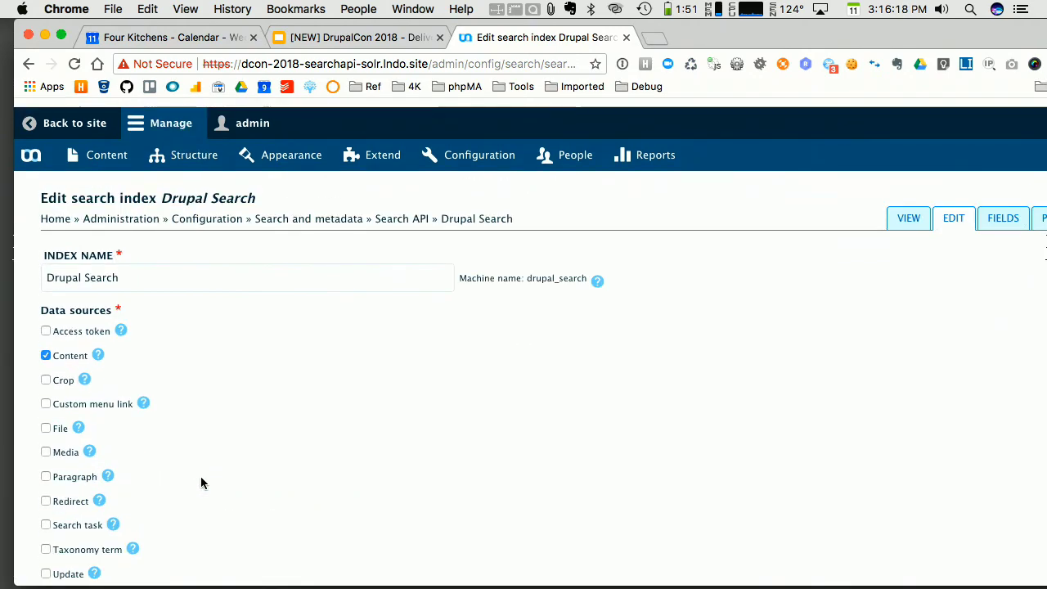
Return to the field management page of the Drupal Search index and look over the General fields.
mouse_move(378, 140)
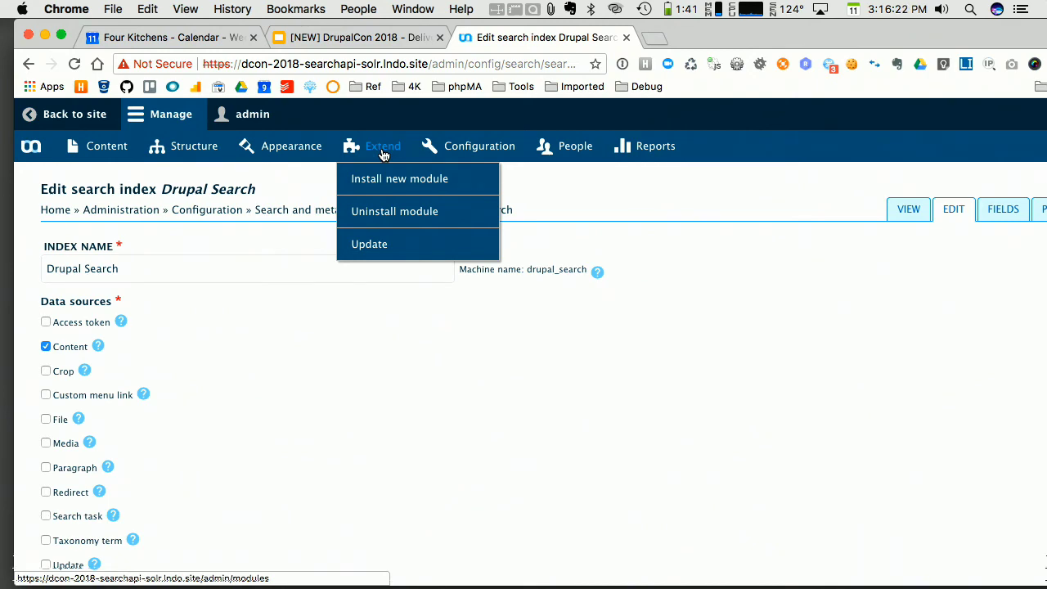
mouse_move(419, 146)
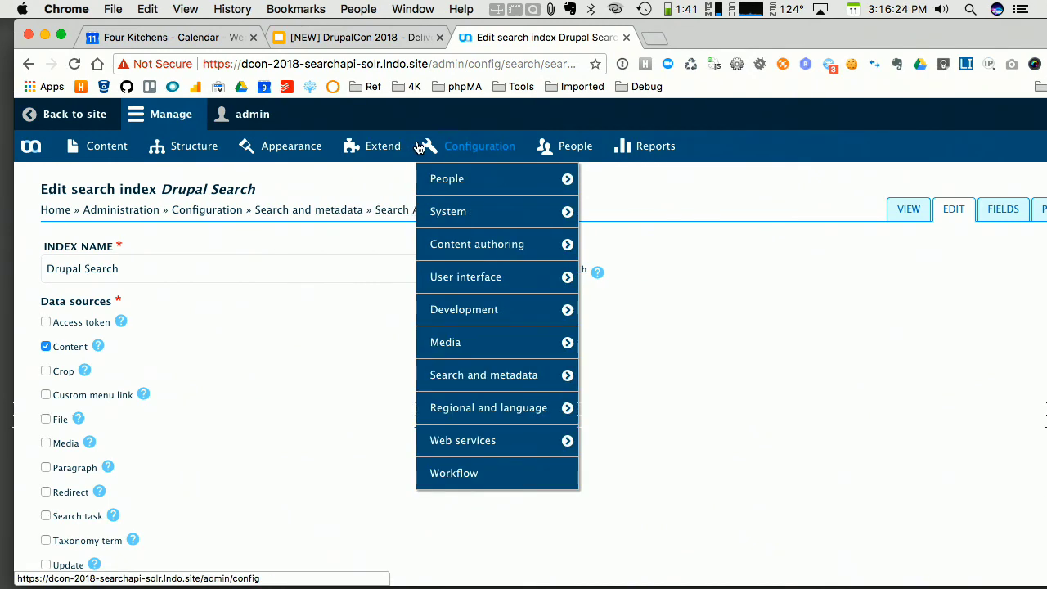
mouse_move(477, 378)
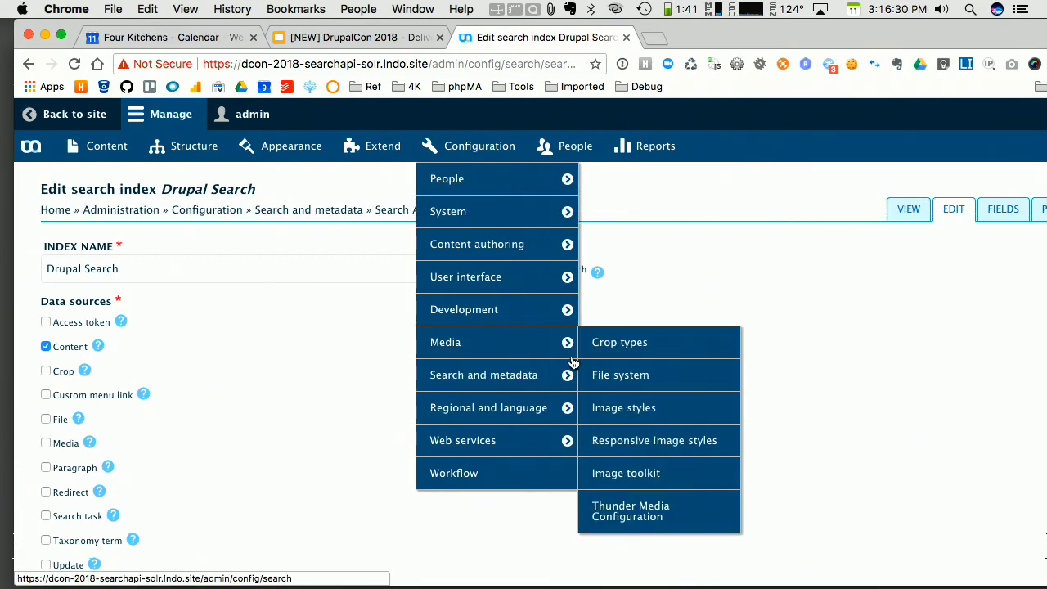
mouse_move(528, 401)
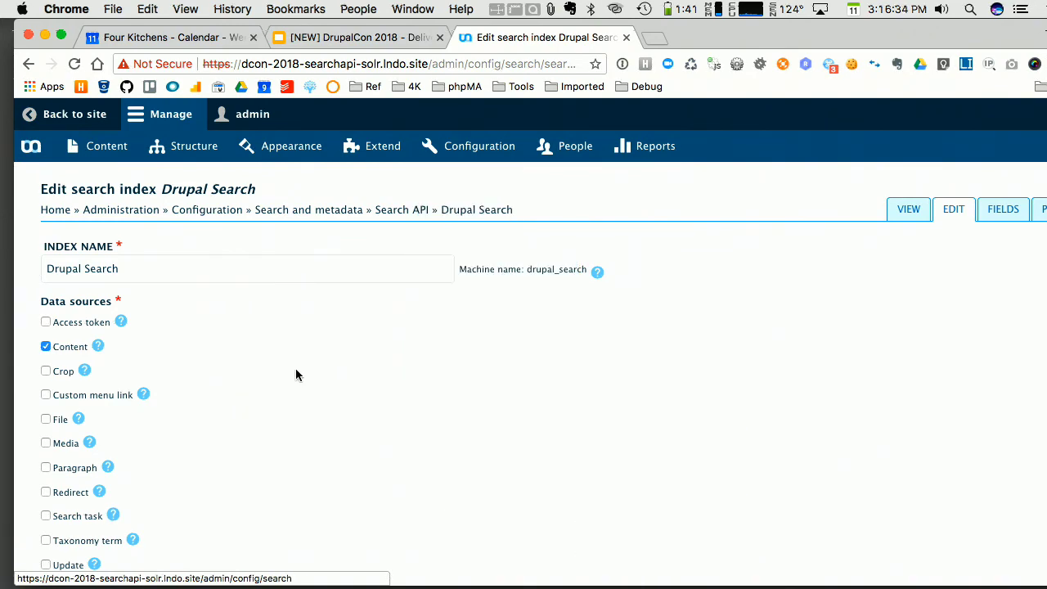
click(1002, 210)
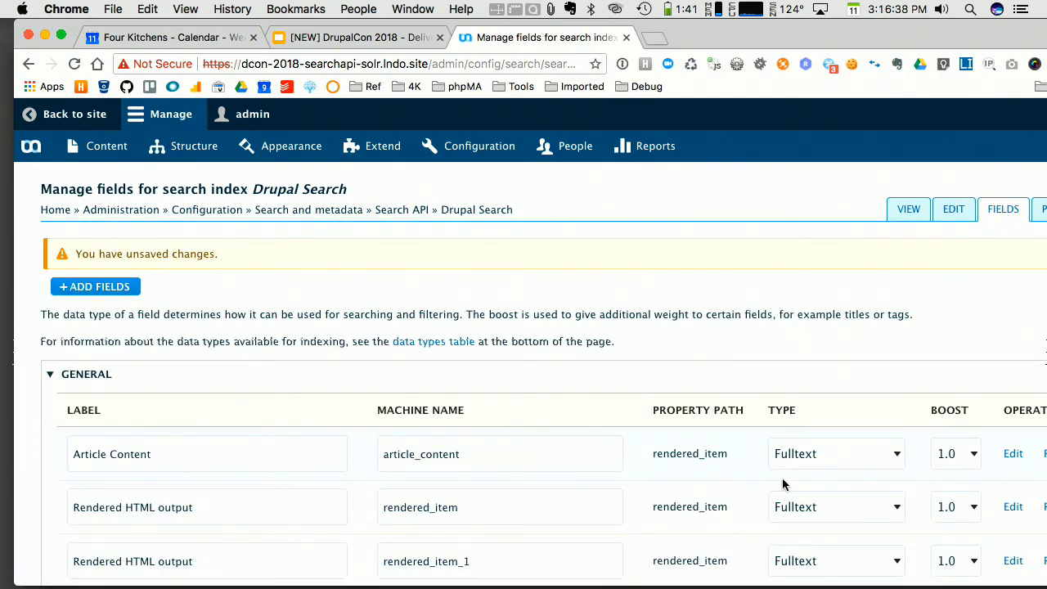
scroll(782, 477, down, 2)
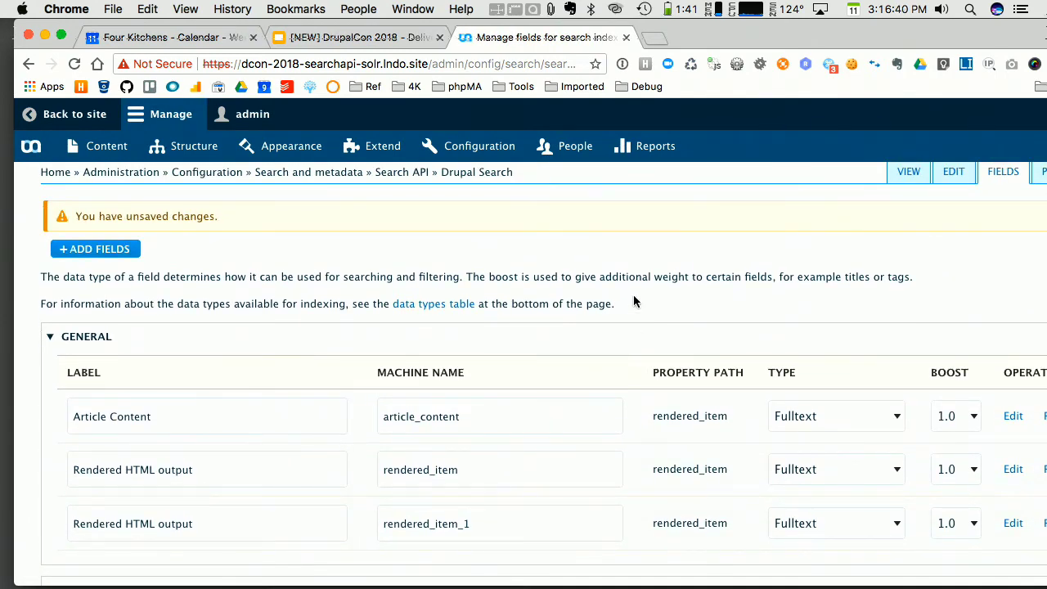
Go back to the Search API overview and open the processors page of the Drupal Search index.
mouse_move(491, 139)
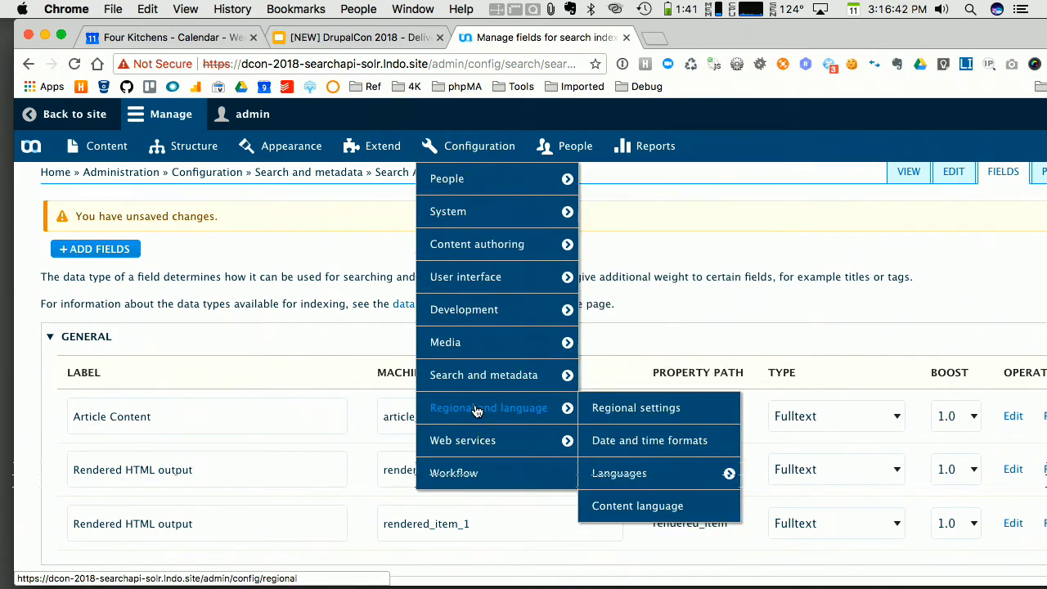
mouse_move(474, 374)
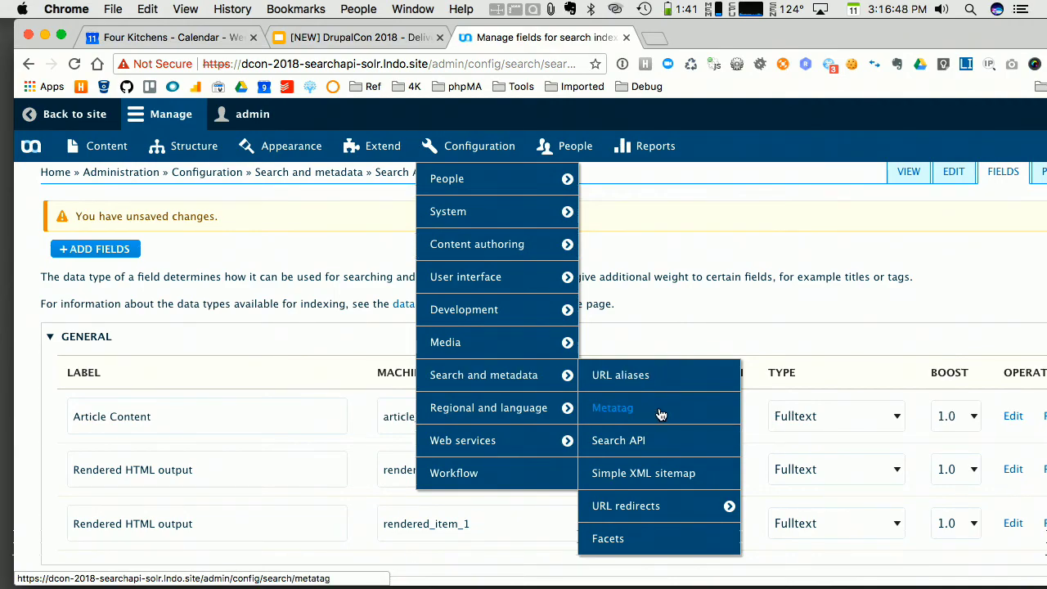
click(640, 451)
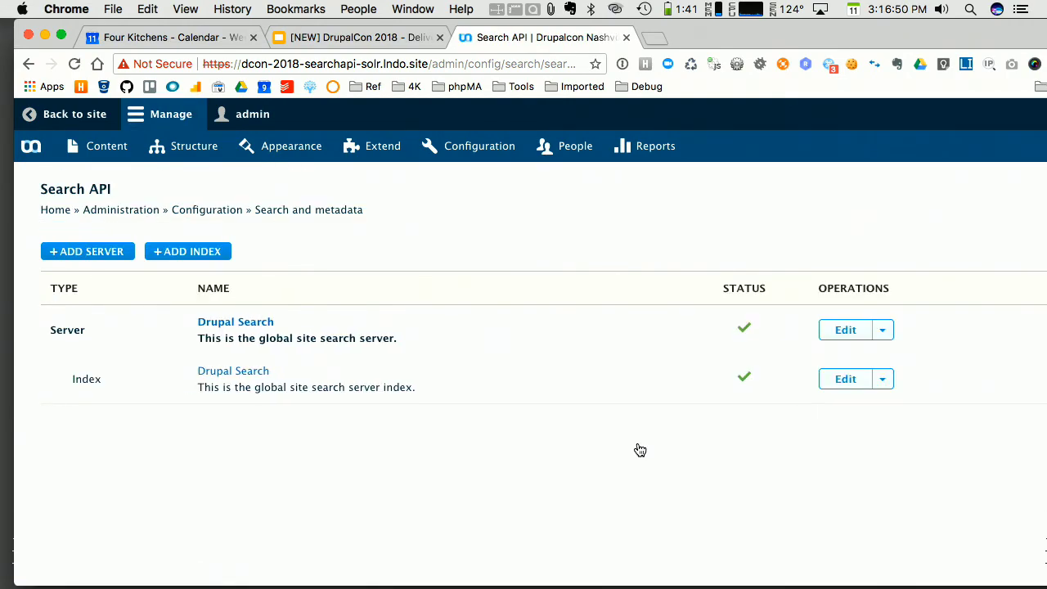
click(883, 380)
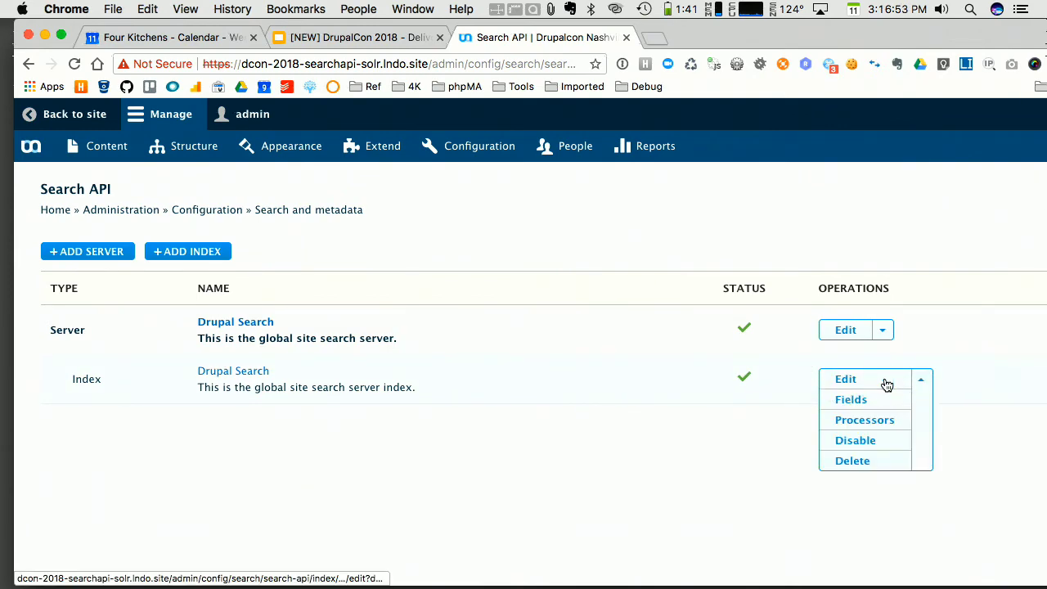
click(873, 422)
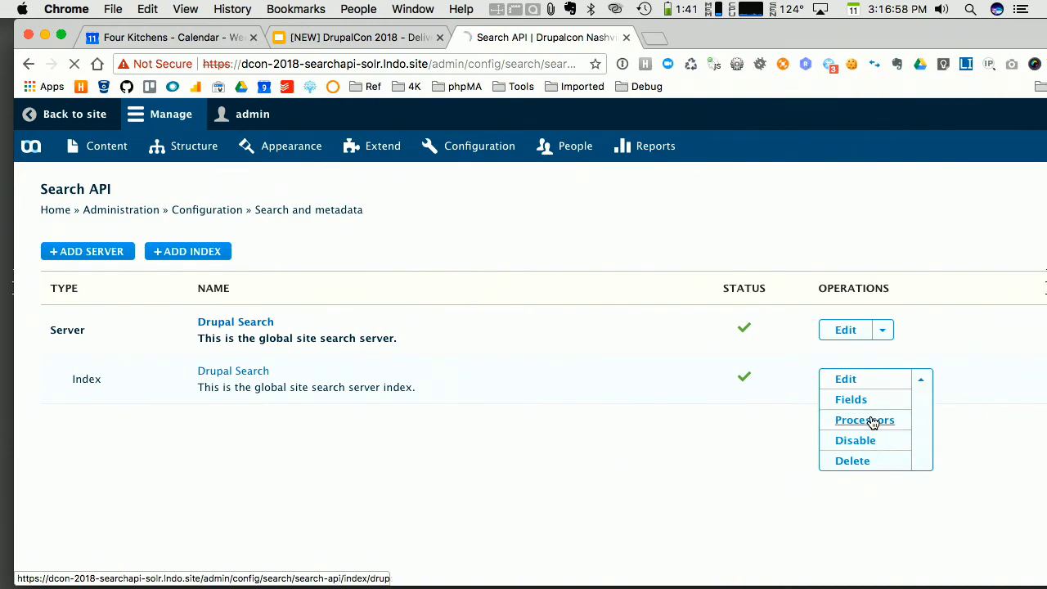
Show the Tokenizer processor's settings and review its enabled fields, whitespace characters, CJK handling and minimum word length.
scroll(451, 475, down, 15)
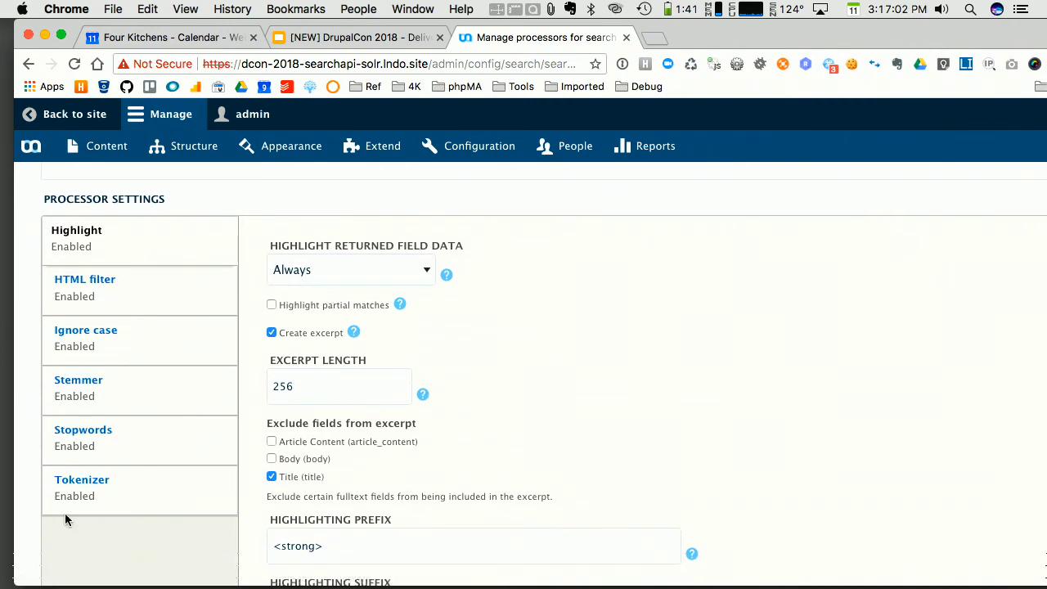
click(99, 483)
scroll(481, 373, down, 1)
scroll(481, 372, down, 1)
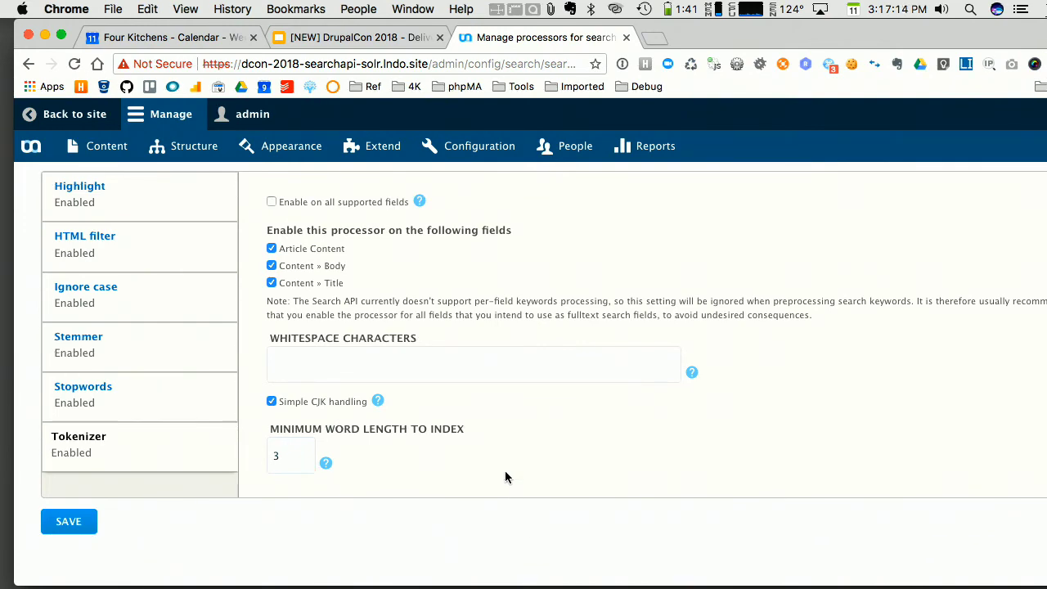
Review the list of enabled processors and show the help description of the Stemmer processor.
scroll(505, 474, up, 2)
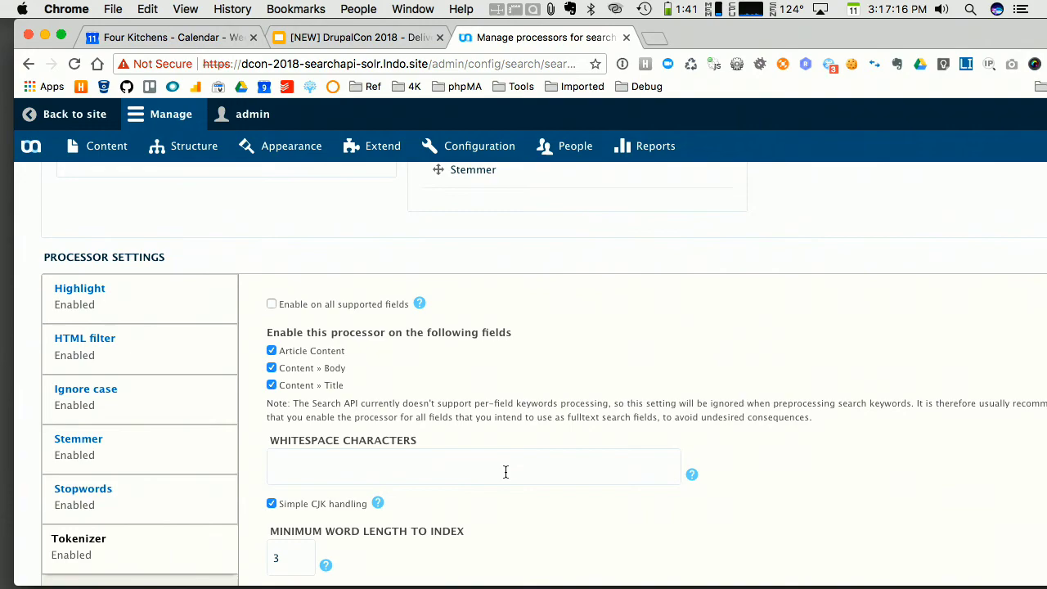
scroll(506, 472, up, 6)
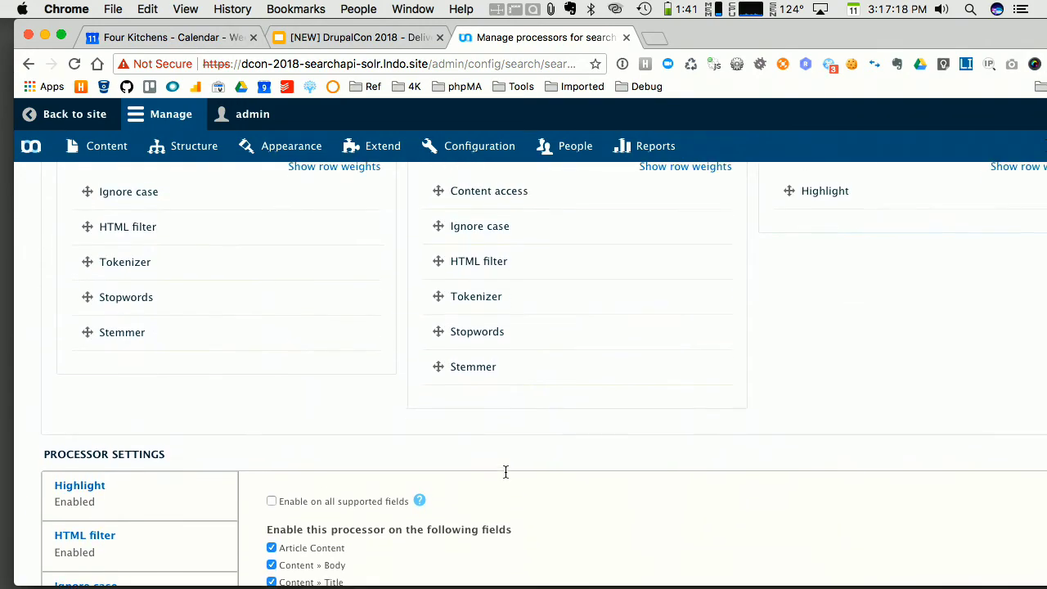
scroll(505, 477, up, 6)
scroll(505, 477, down, 1)
scroll(505, 477, up, 2)
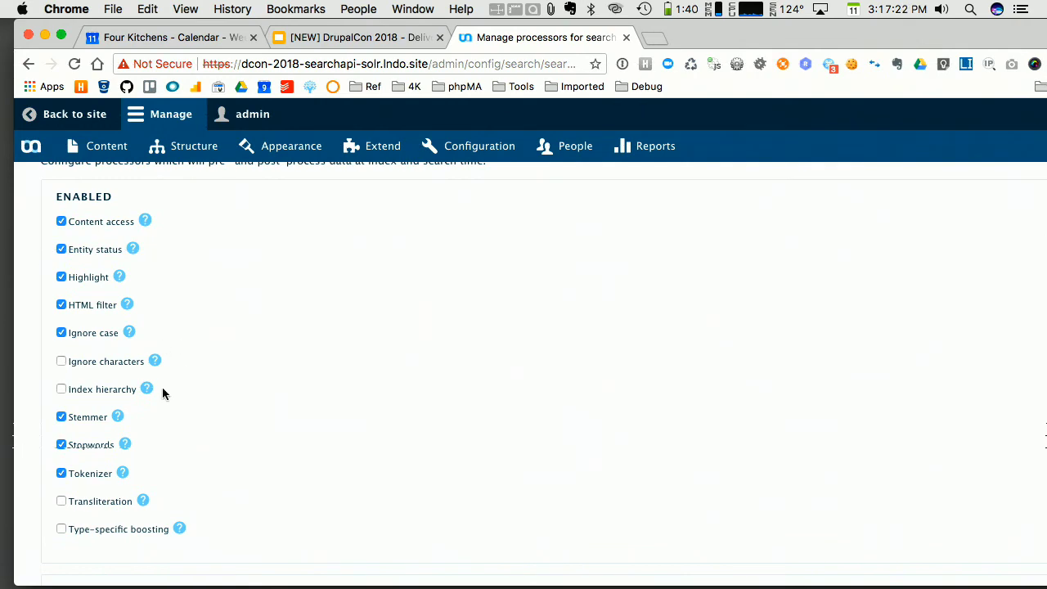
click(117, 417)
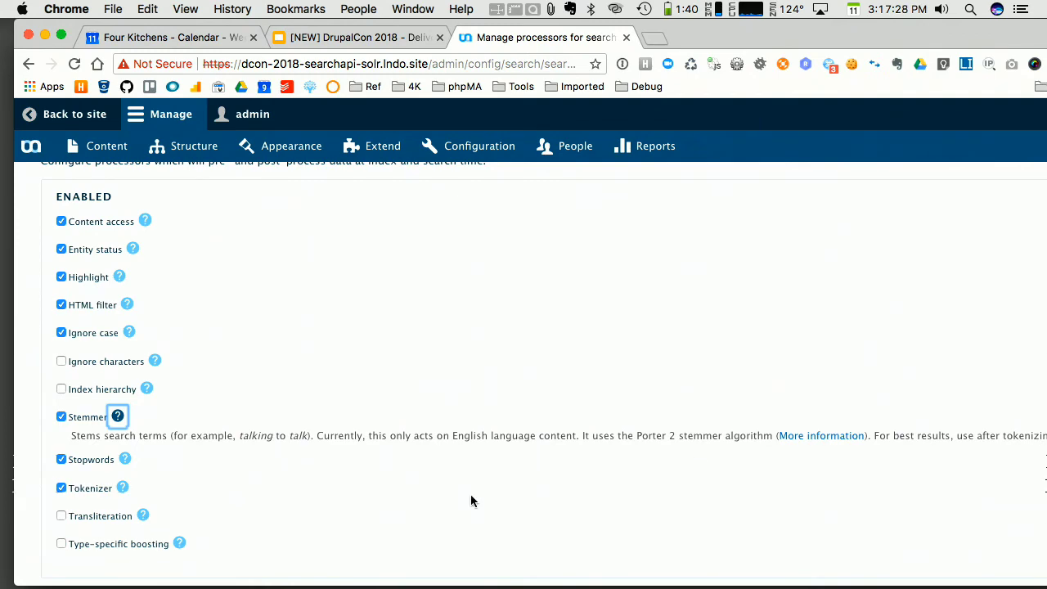
Examine the processor order for the preprocess index, preprocess query and postprocess query stages.
scroll(471, 501, down, 15)
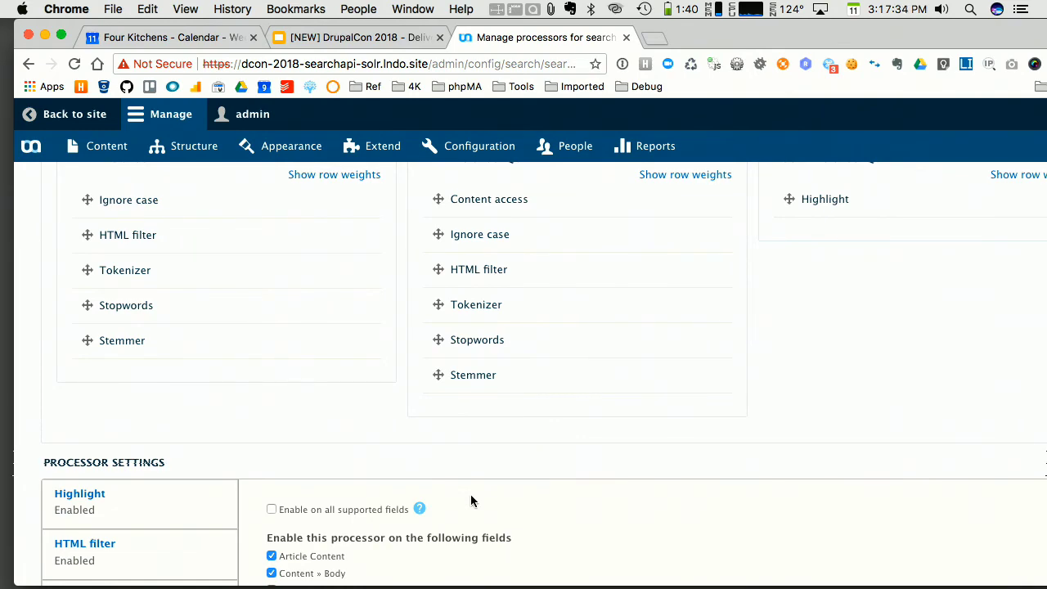
scroll(471, 501, up, 2)
scroll(471, 501, up, 1)
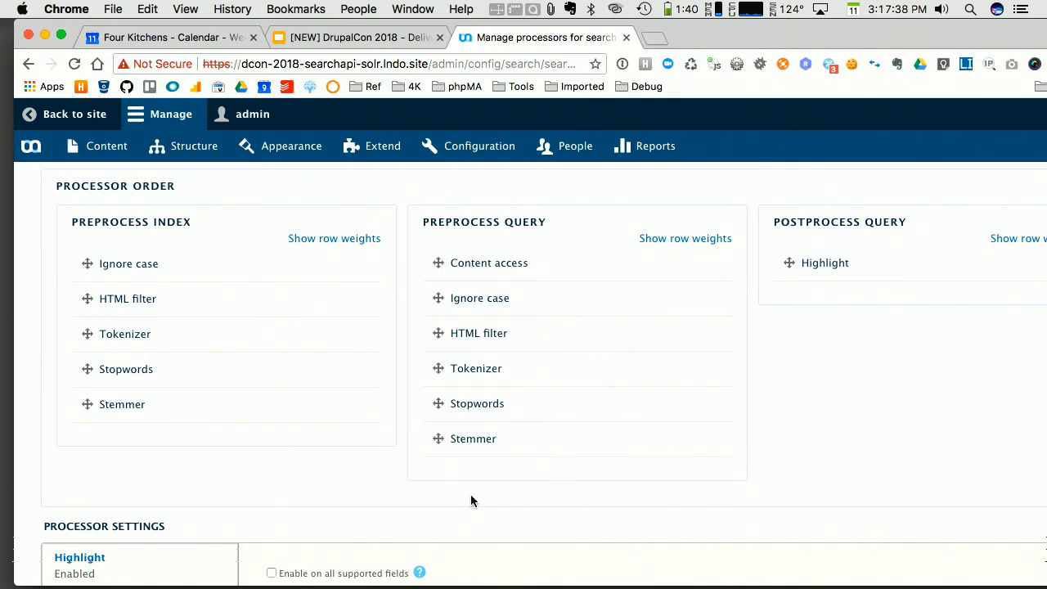
scroll(471, 500, up, 1)
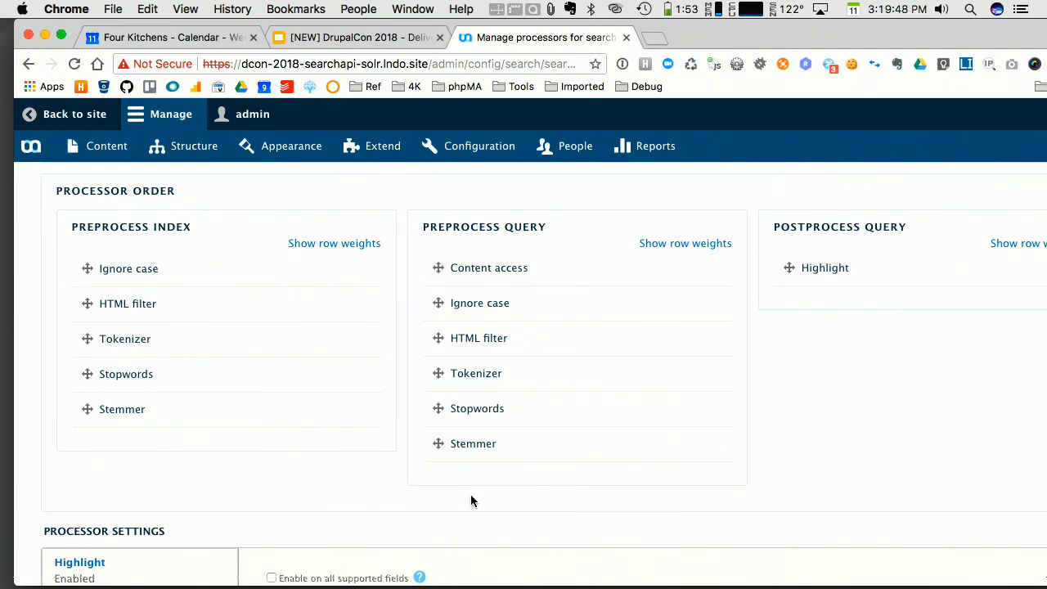
Return from the processors page to the Search API overview.
mouse_move(670, 152)
mouse_move(491, 149)
mouse_move(540, 389)
mouse_move(471, 145)
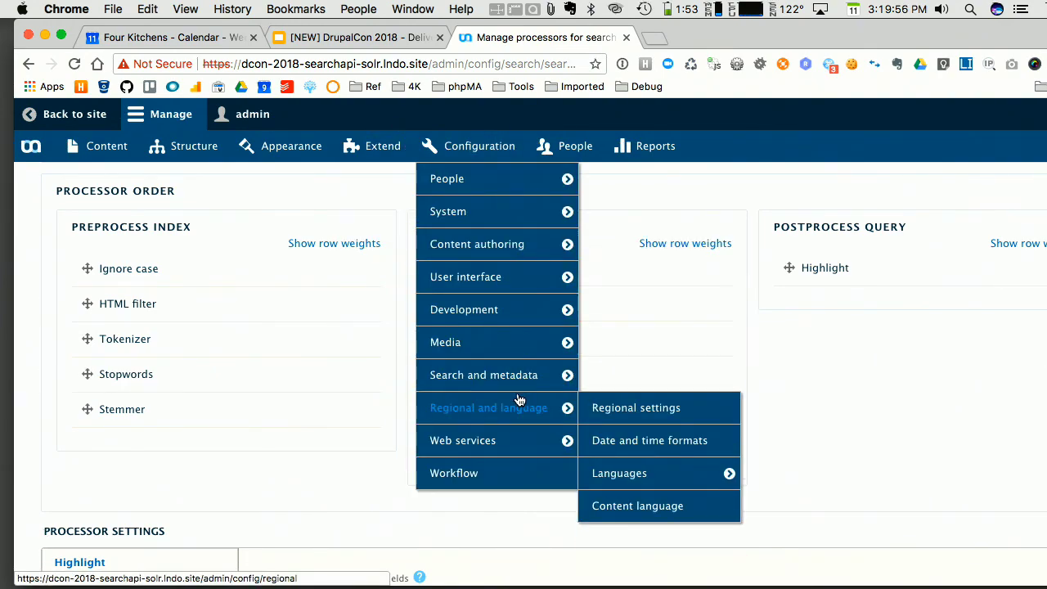
mouse_move(514, 378)
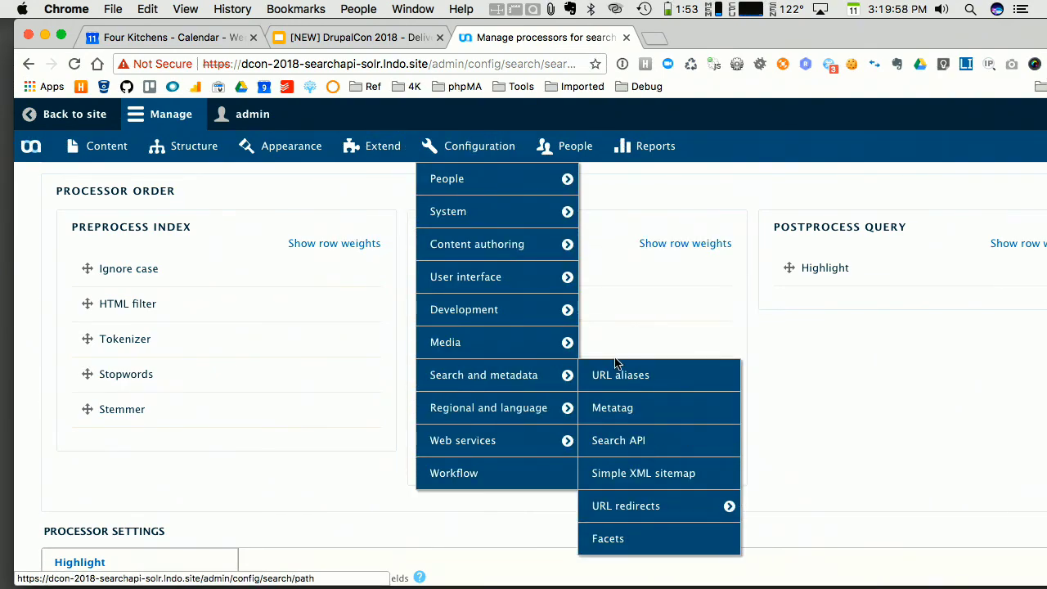
click(643, 440)
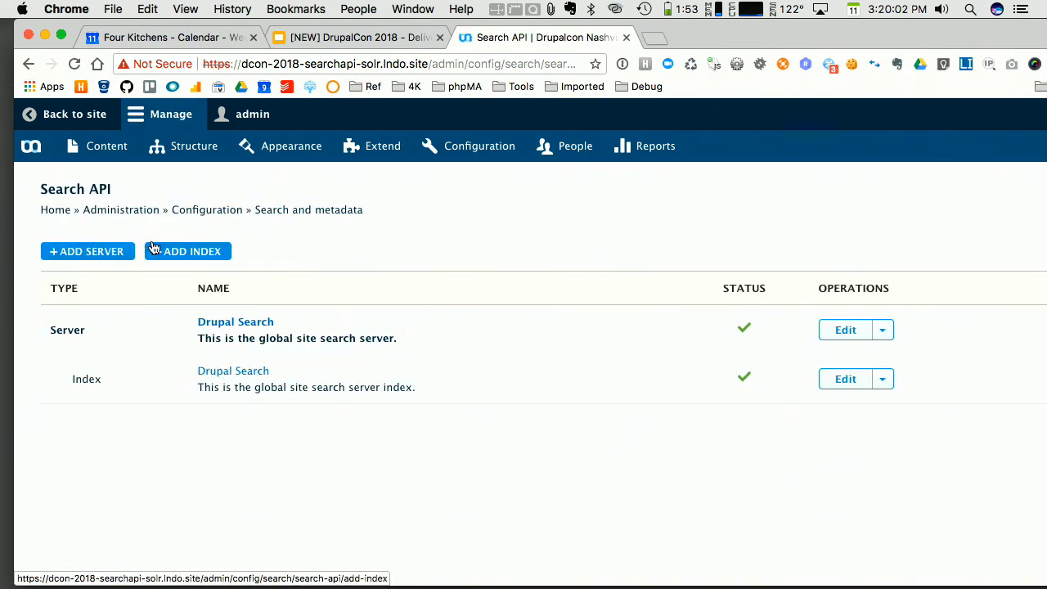
Open the form for adding a search index and review its data sources and default tracker options.
click(179, 253)
scroll(320, 401, down, 1)
scroll(319, 401, down, 2)
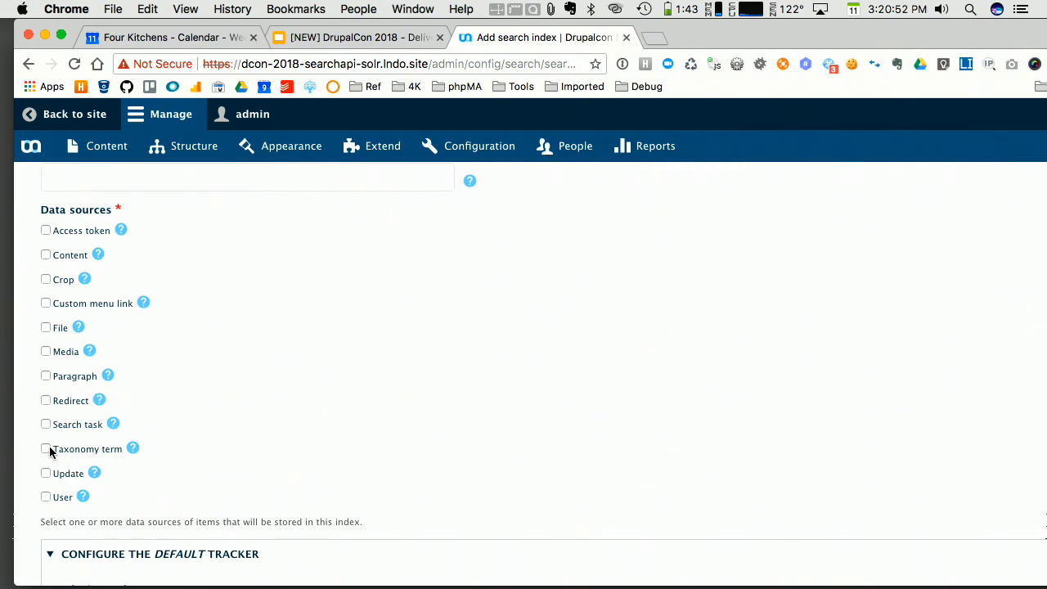
scroll(49, 450, down, 3)
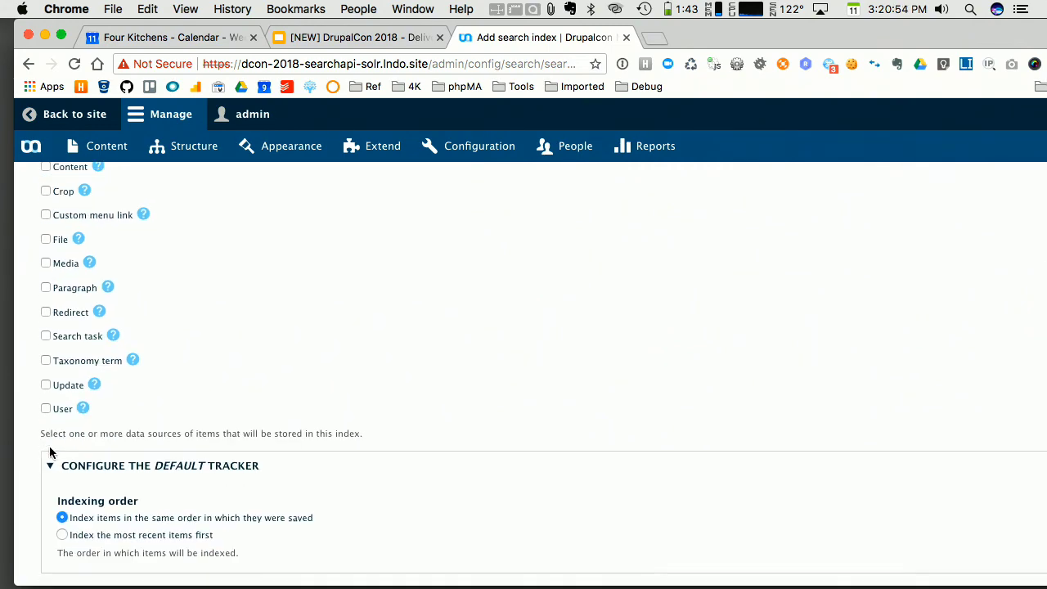
Review the remaining settings of the add-index form, covering data sources, indexing order, server, description and index options.
scroll(49, 451, down, 4)
scroll(49, 451, down, 1)
scroll(49, 451, up, 6)
scroll(49, 451, up, 5)
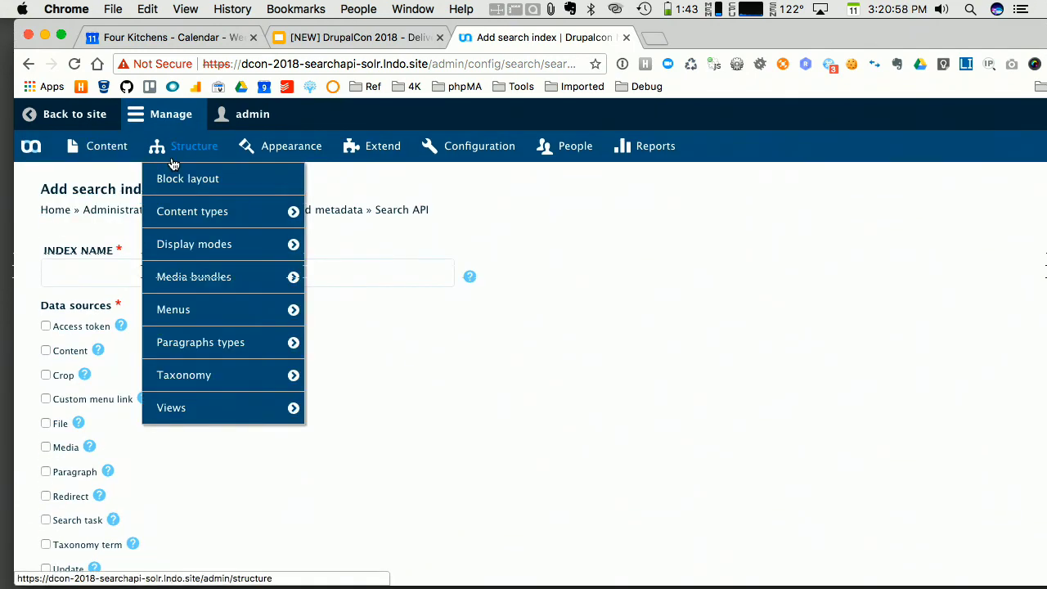
mouse_move(131, 164)
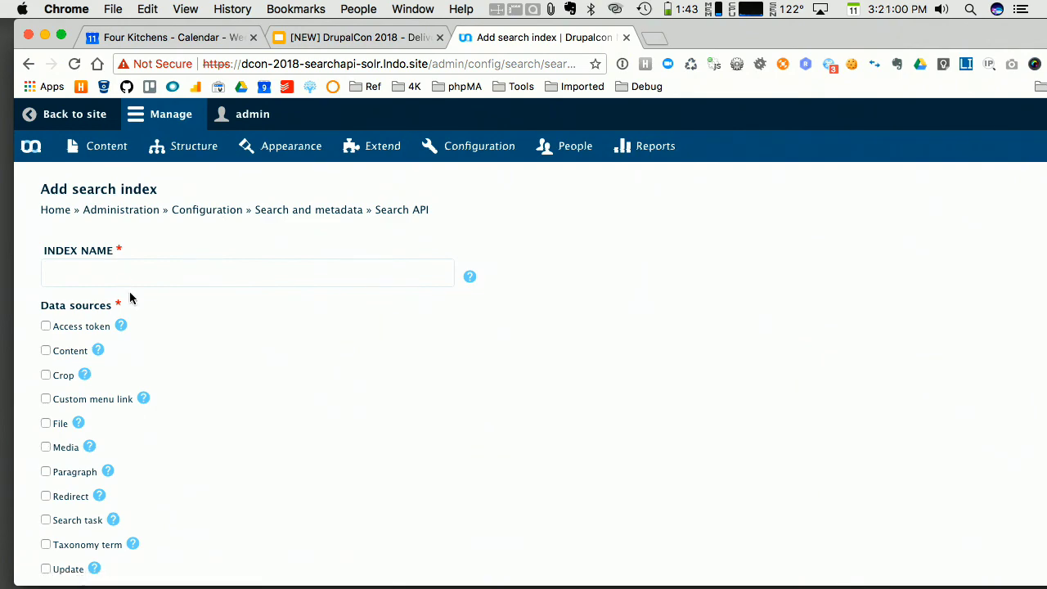
scroll(130, 296, down, 5)
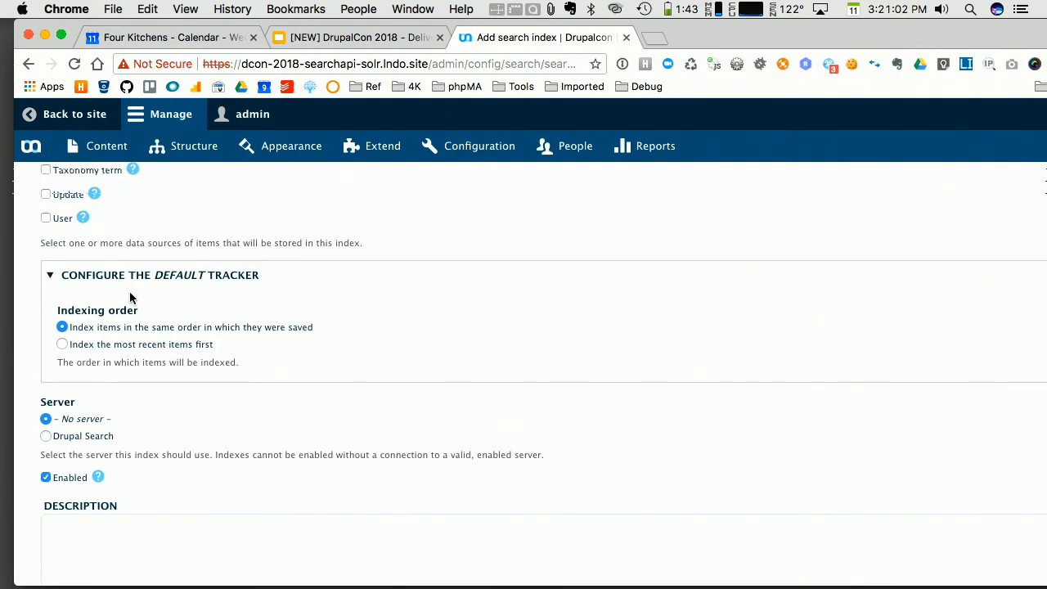
scroll(129, 298, down, 2)
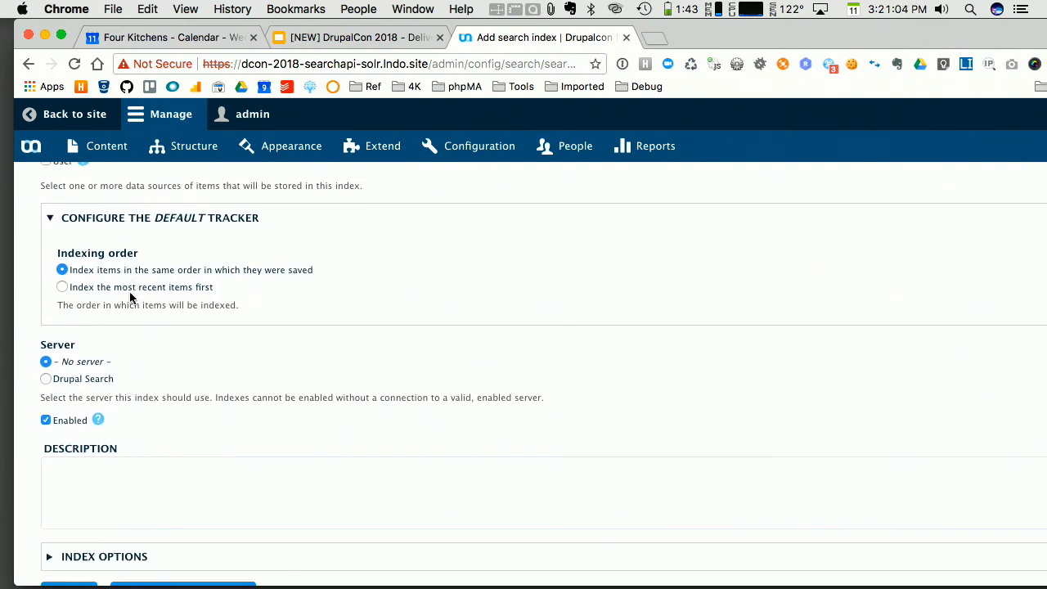
scroll(129, 298, down, 1)
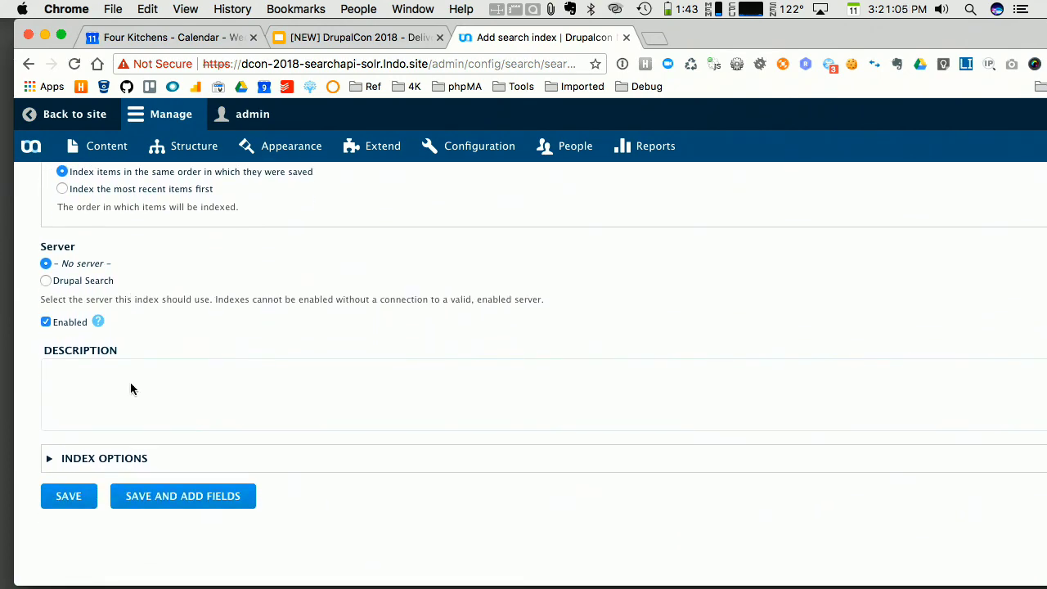
click(139, 459)
scroll(143, 460, up, 10)
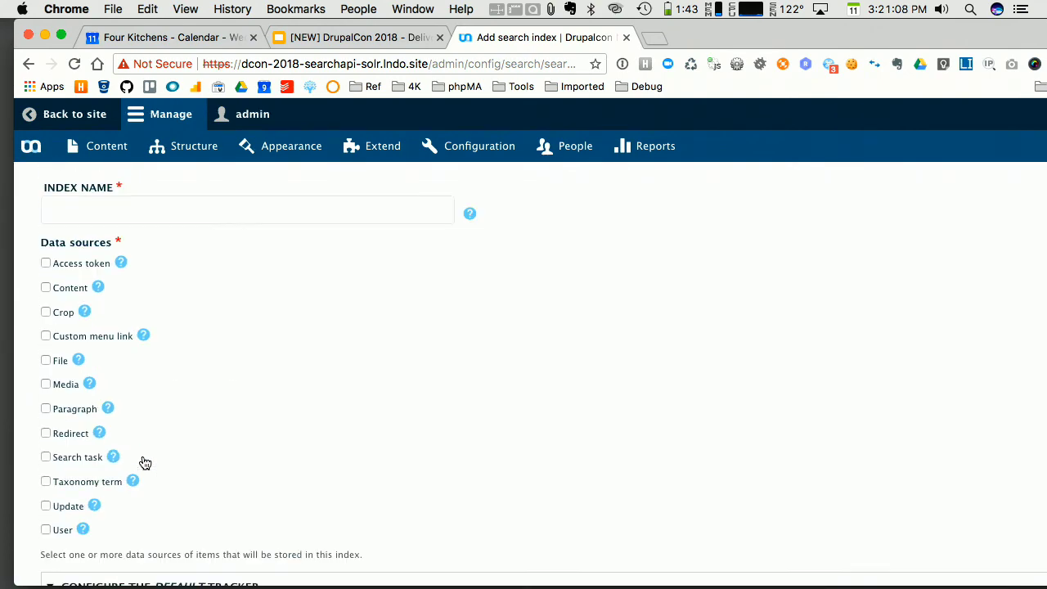
mouse_move(170, 152)
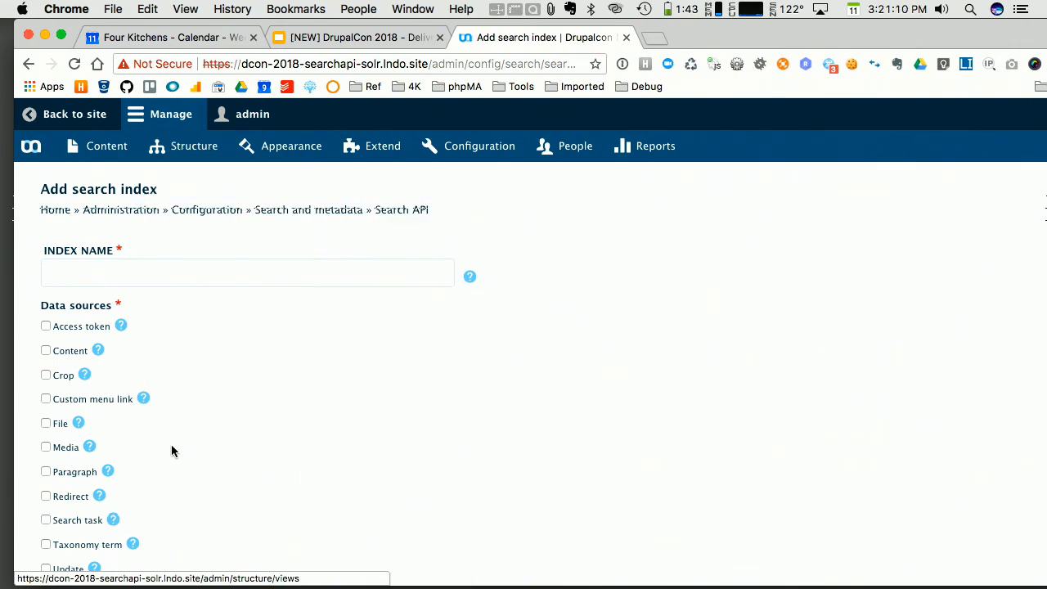
mouse_move(180, 412)
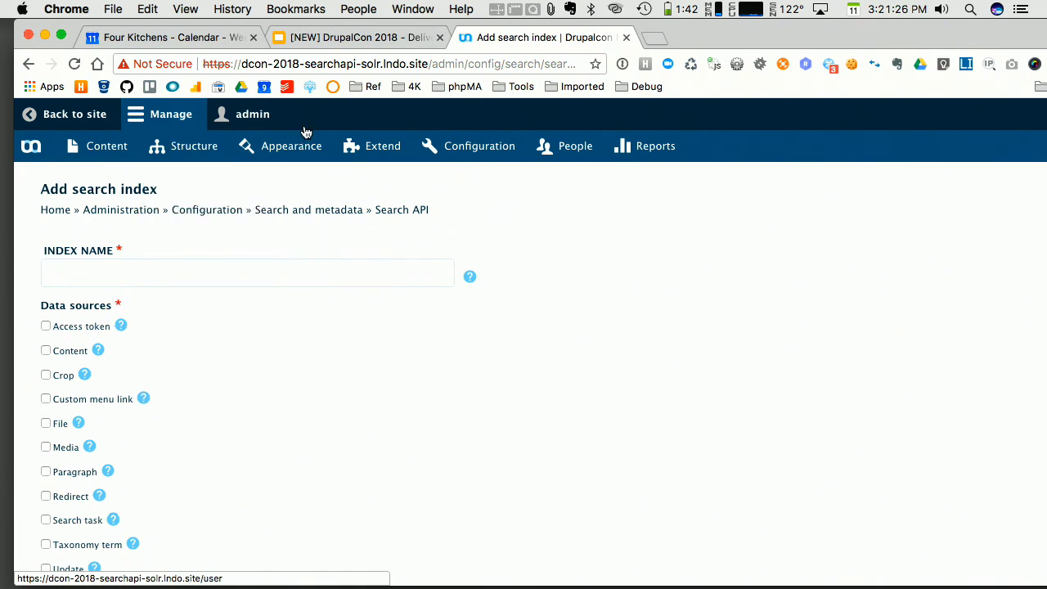
Go back to the Search API overview and open the field configuration of the Drupal Search index.
mouse_move(475, 146)
mouse_move(509, 312)
mouse_move(472, 379)
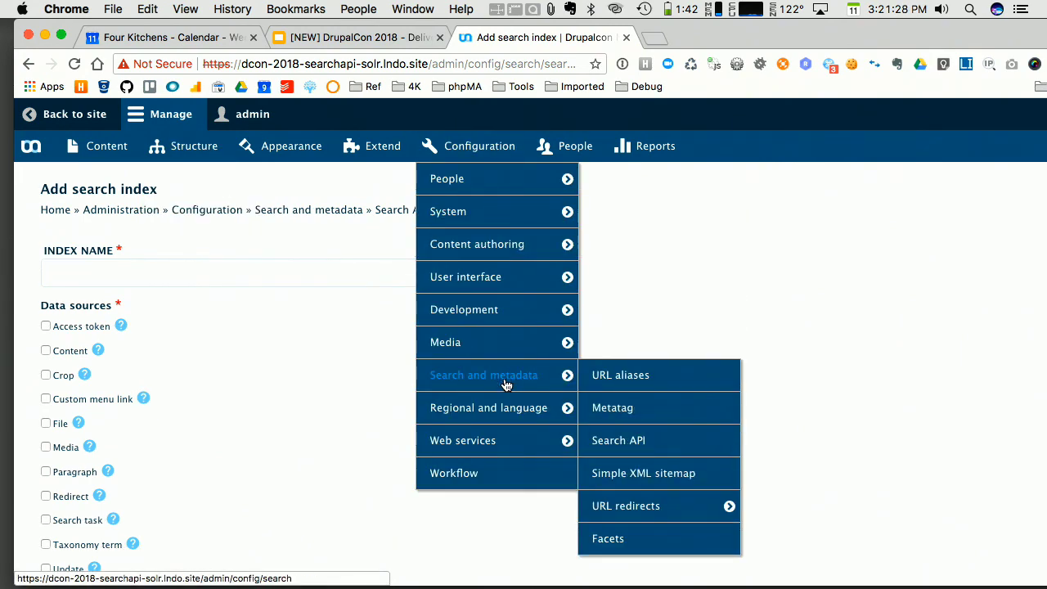
click(638, 450)
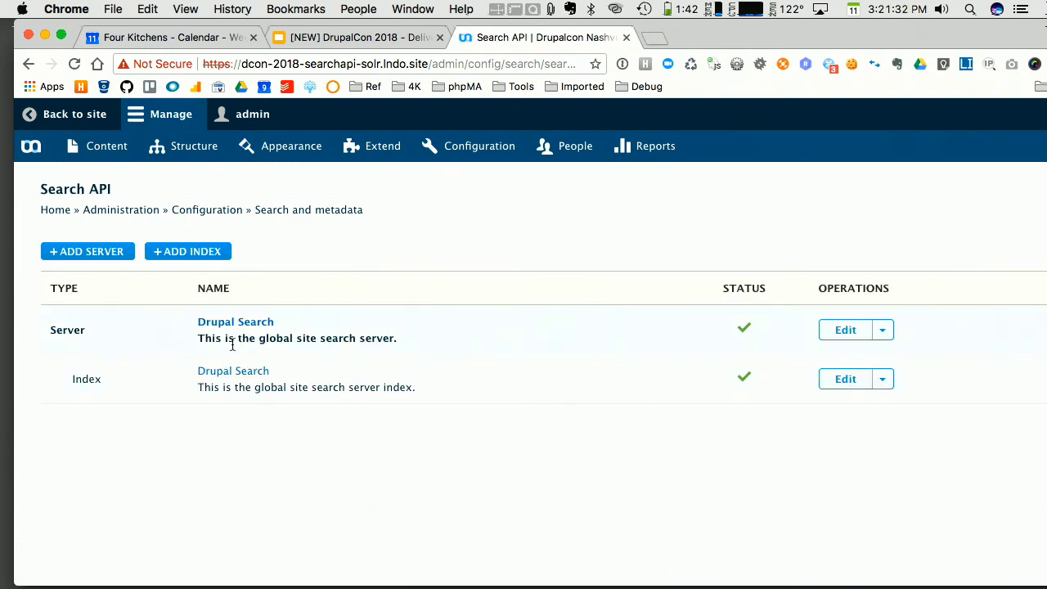
click(232, 373)
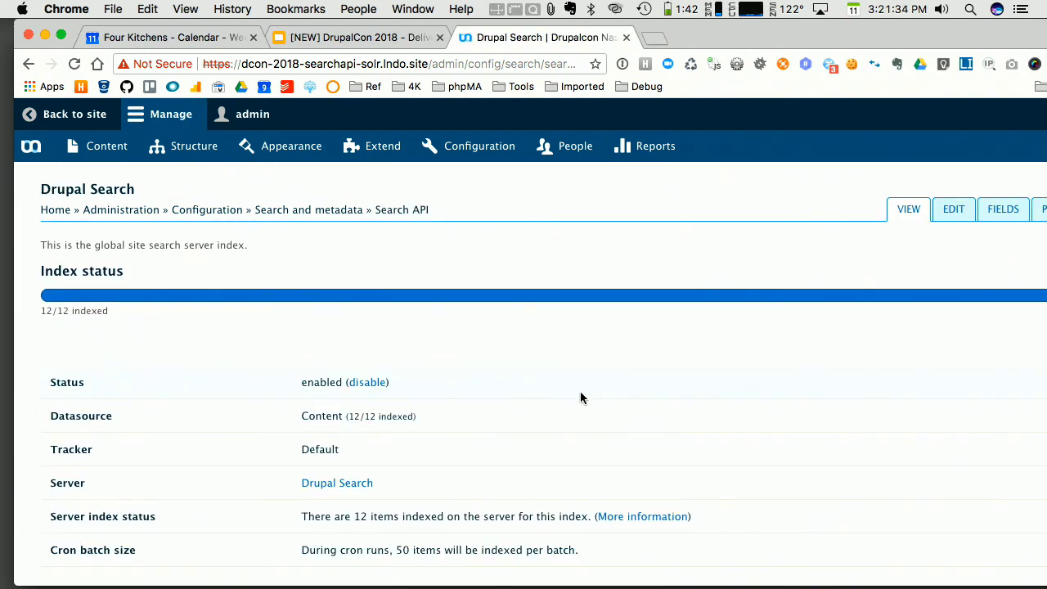
click(990, 214)
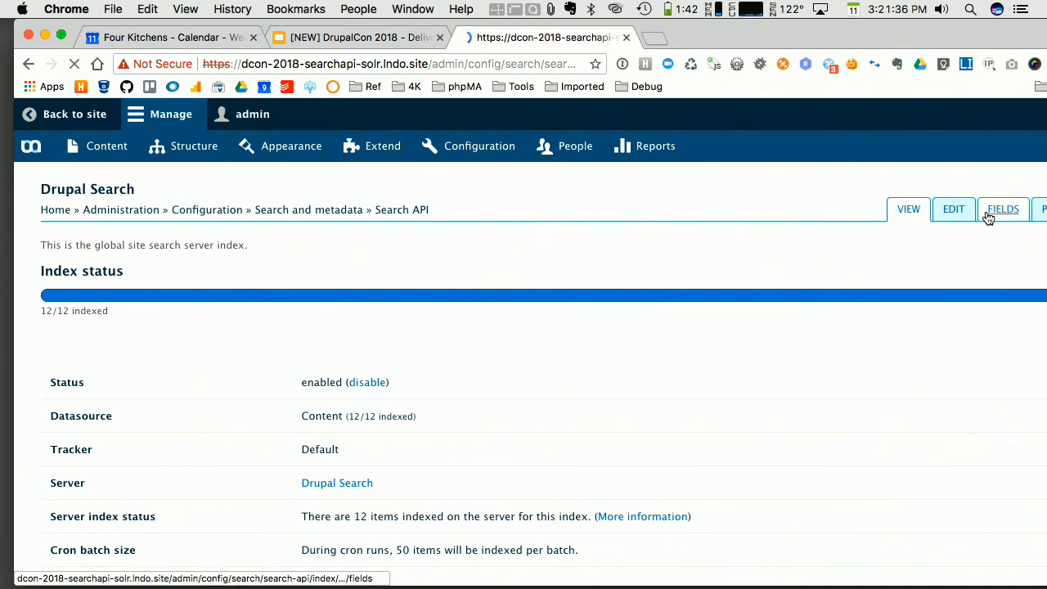